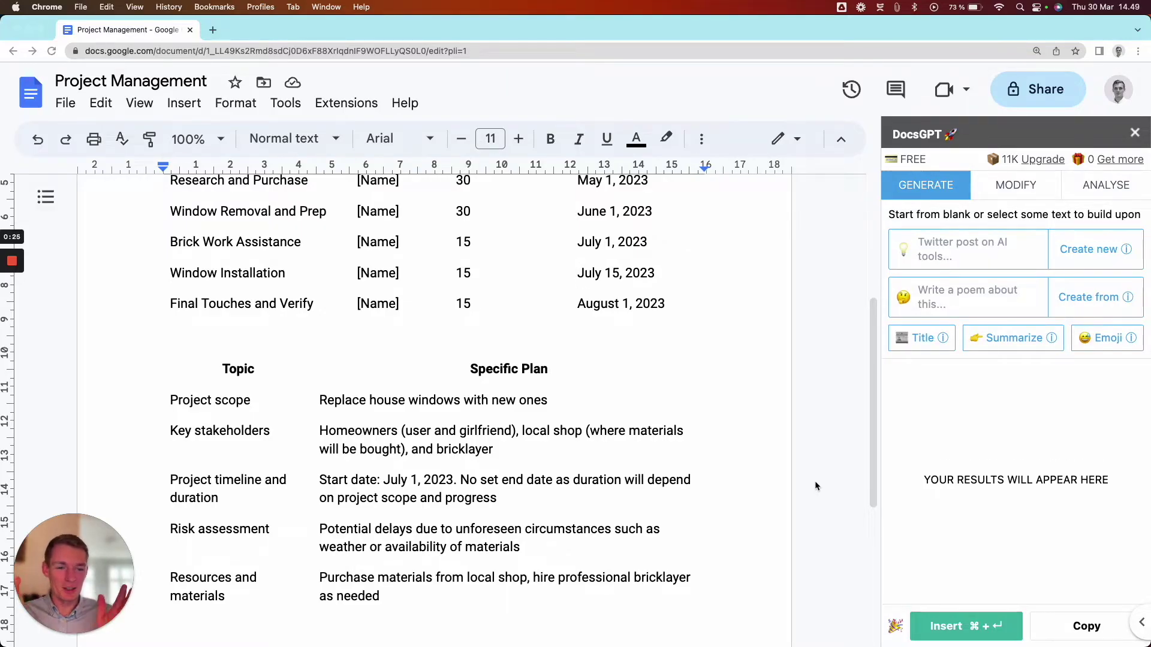
# Step: Select the Description paragraph together with the whole project phase table as source text
pyautogui.scroll(-1, 708, 465)
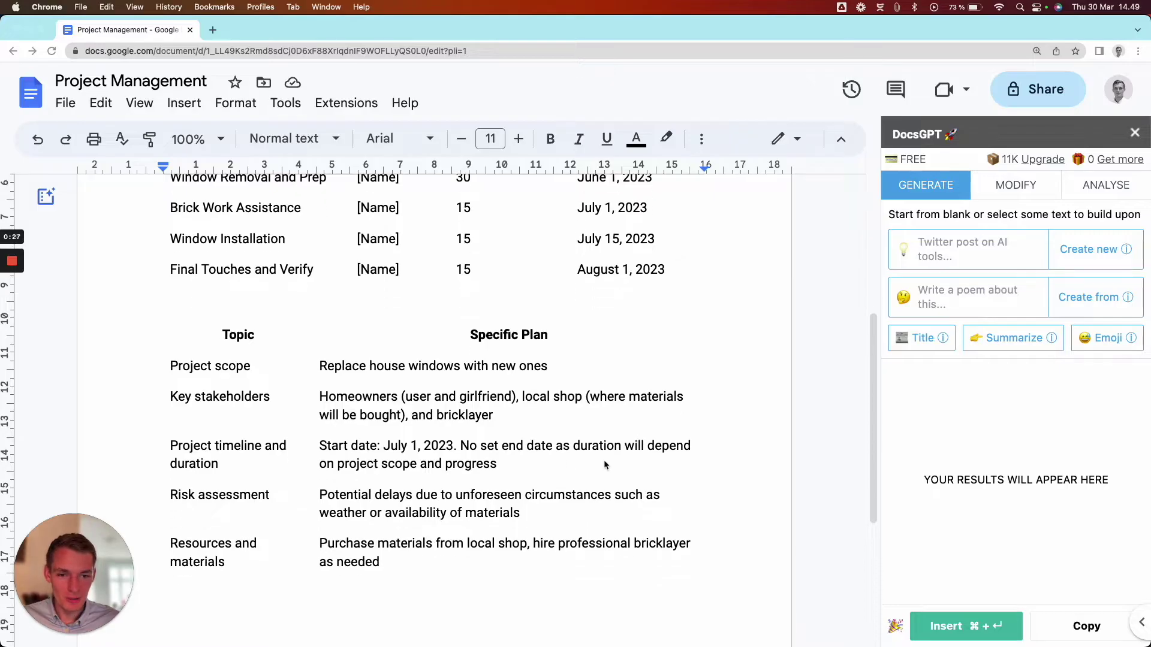
pyautogui.click(494, 461)
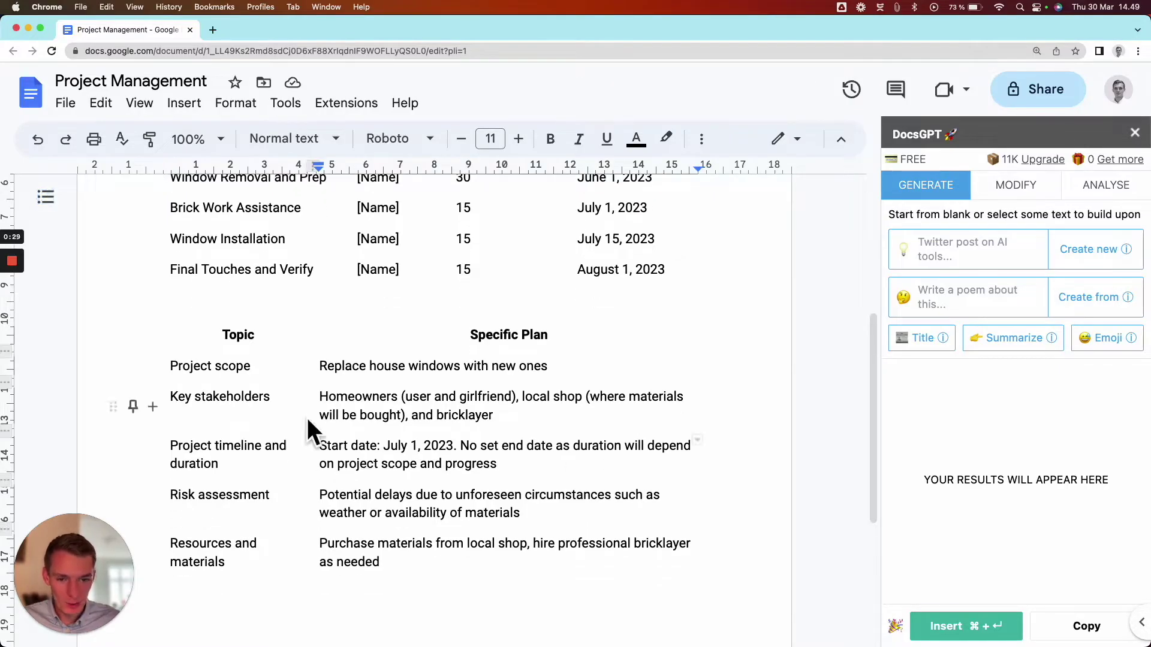
pyautogui.scroll(5, 419, 396)
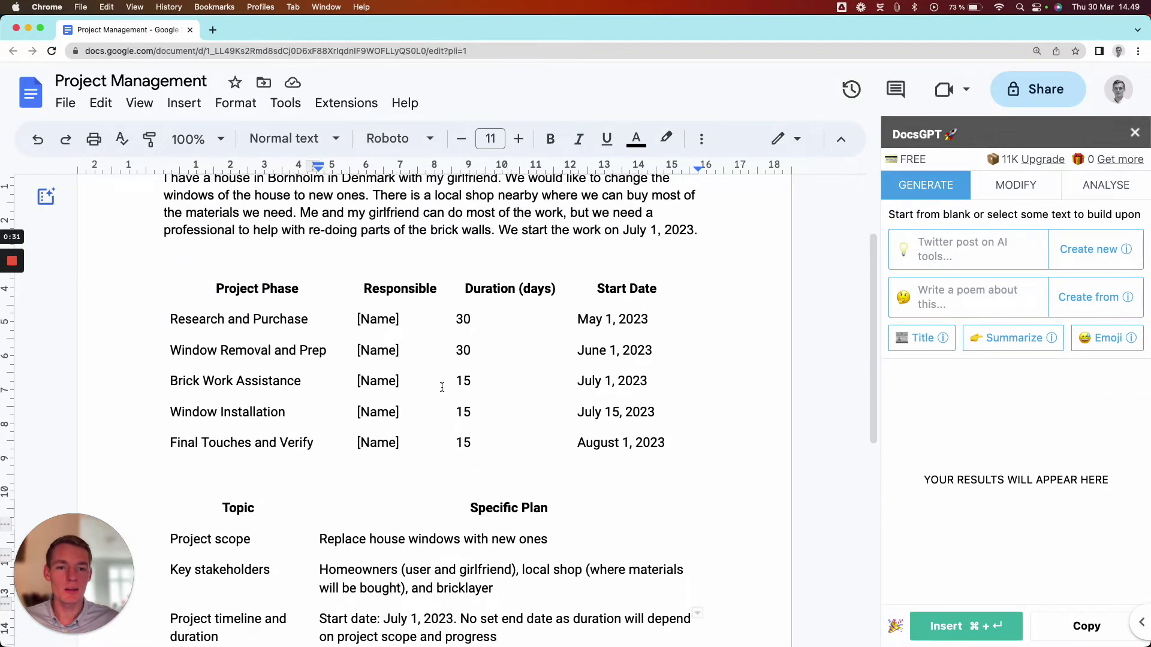
pyautogui.scroll(1, 492, 363)
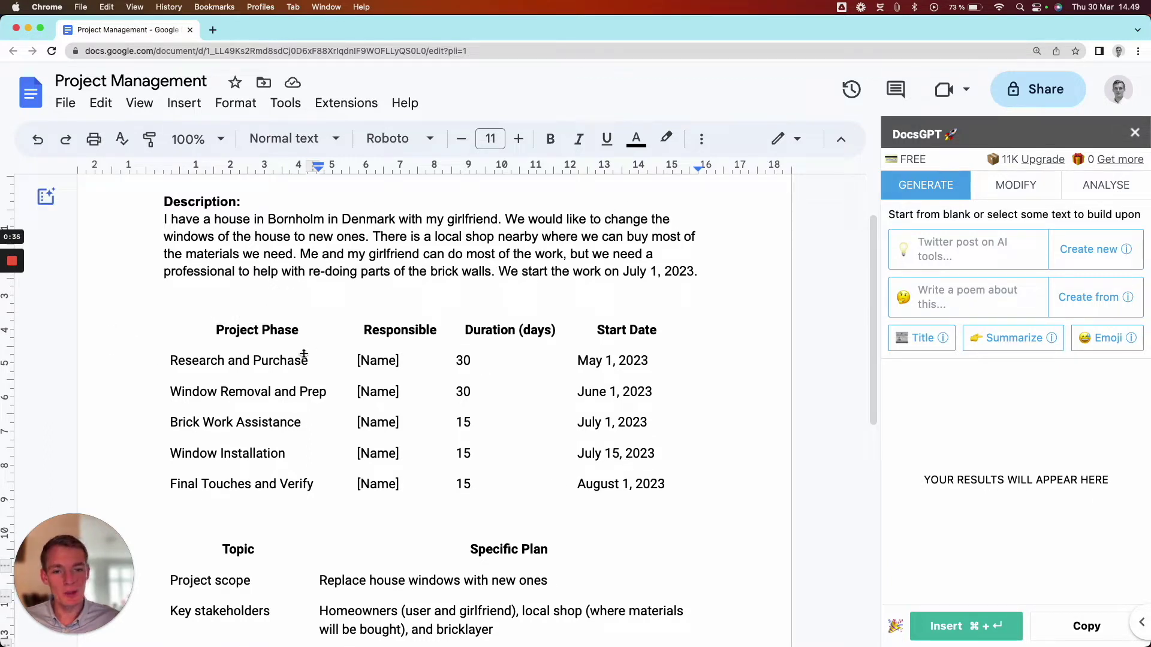
pyautogui.scroll(1, 249, 416)
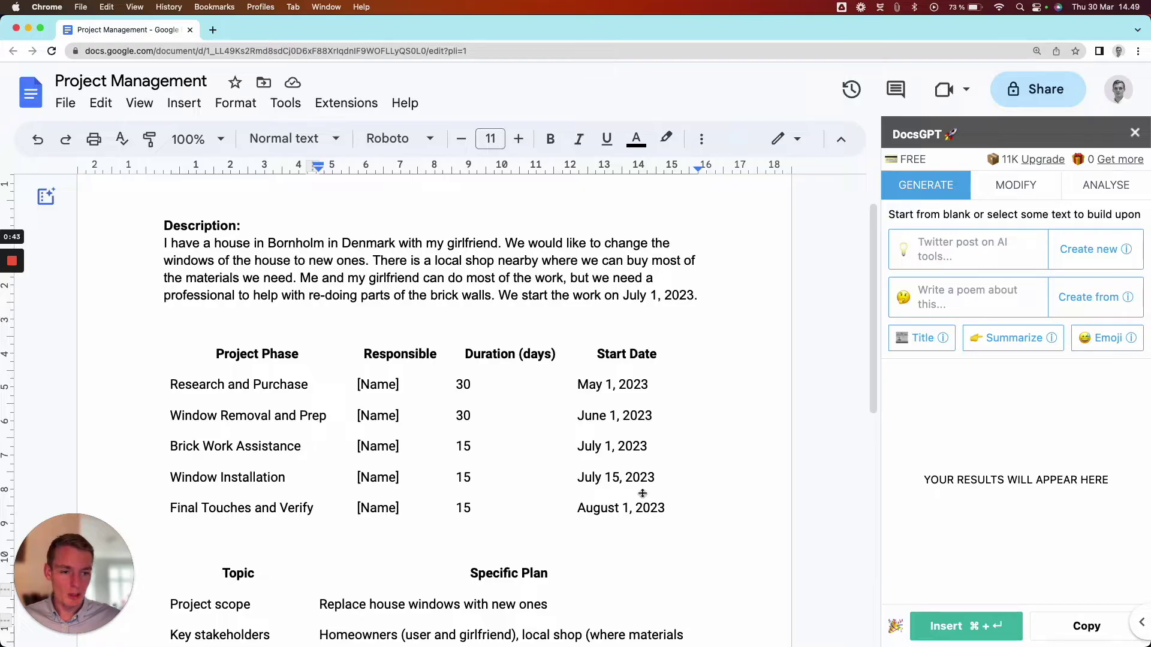
pyautogui.moveTo(667, 508); pyautogui.dragTo(151, 226)
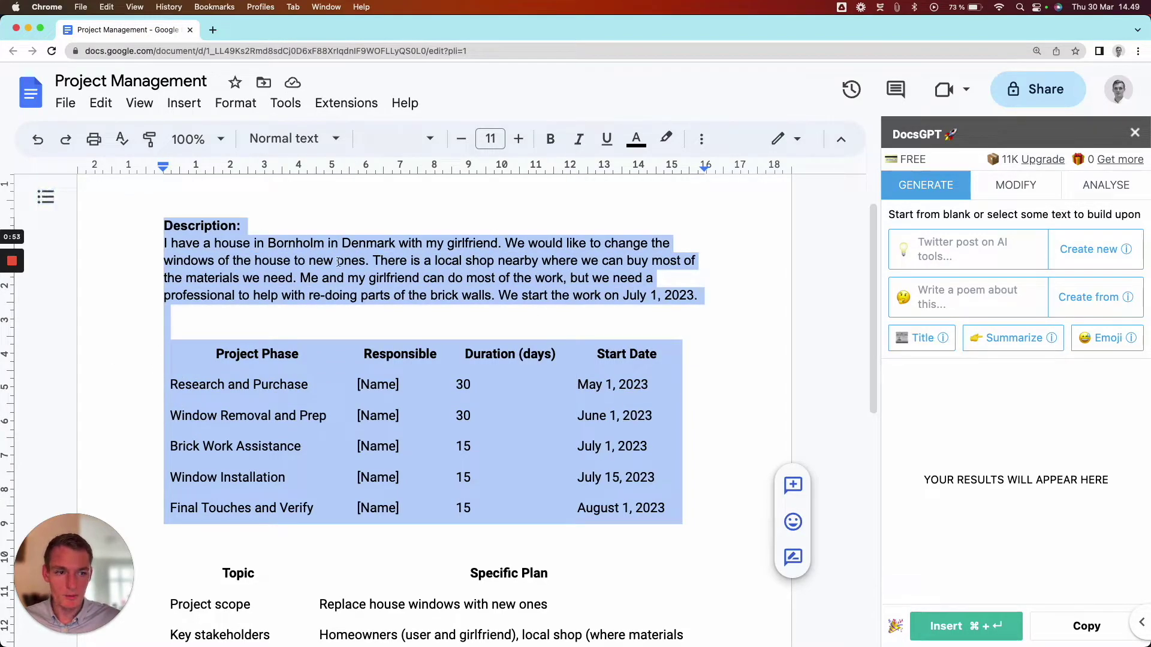
# Step: Write a prompt for building on the selection: "Create a table with specific tasks within each project phase."
pyautogui.click(959, 306)
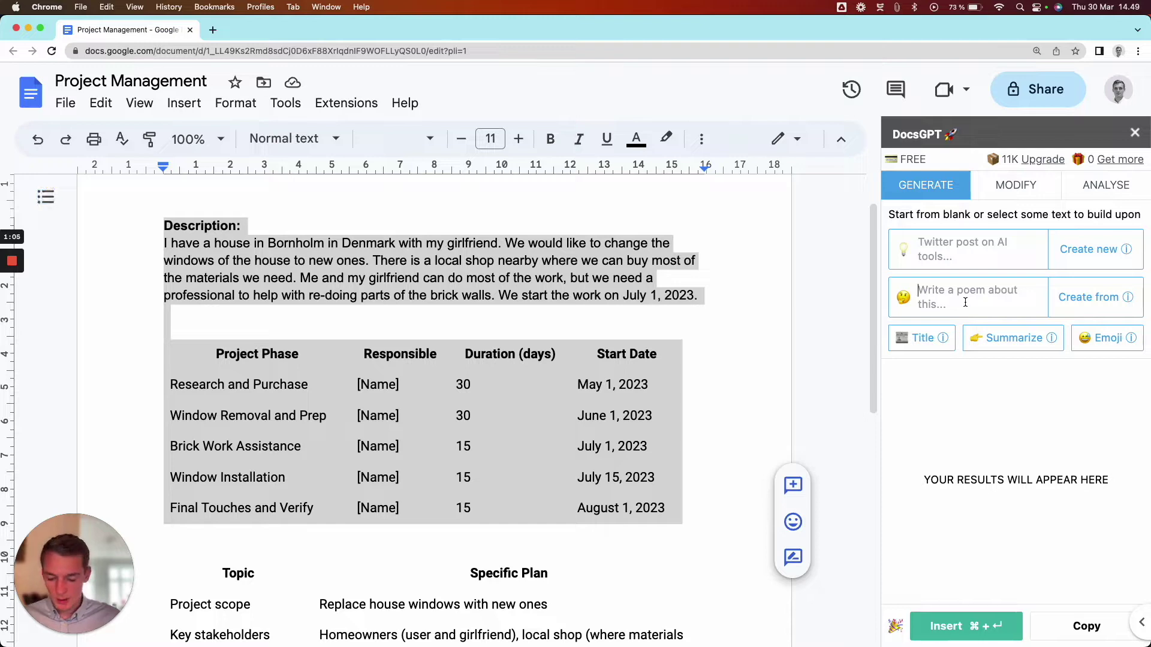
pyautogui.write('Cre')
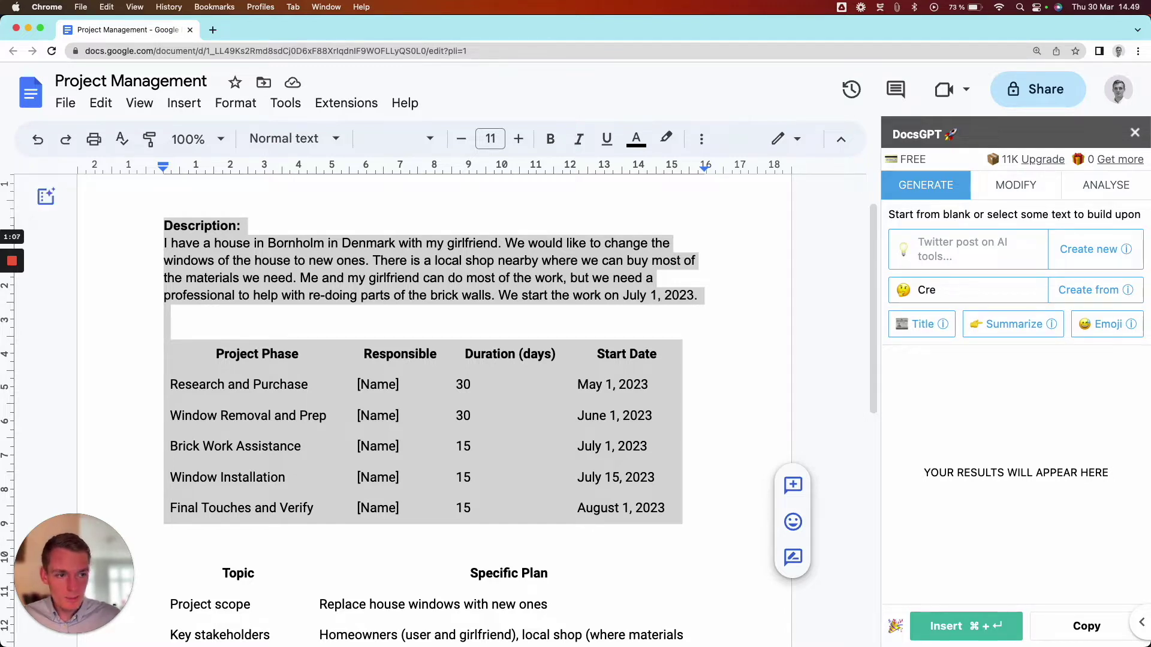
pyautogui.write('ate a ta')
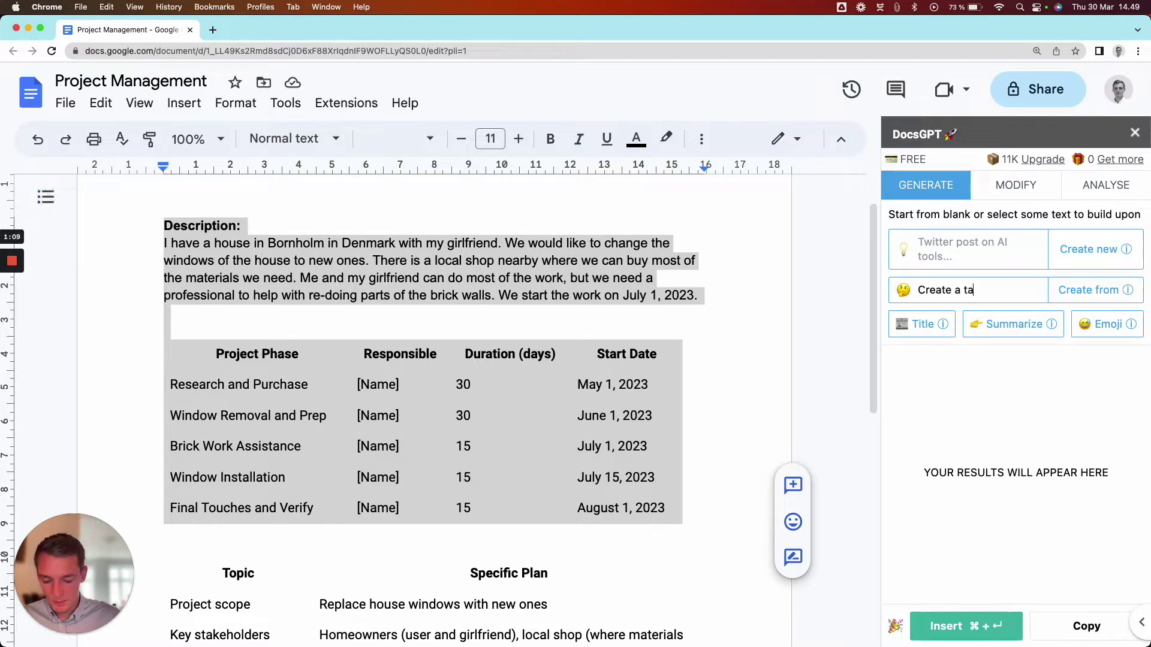
pyautogui.write('te a table with ')
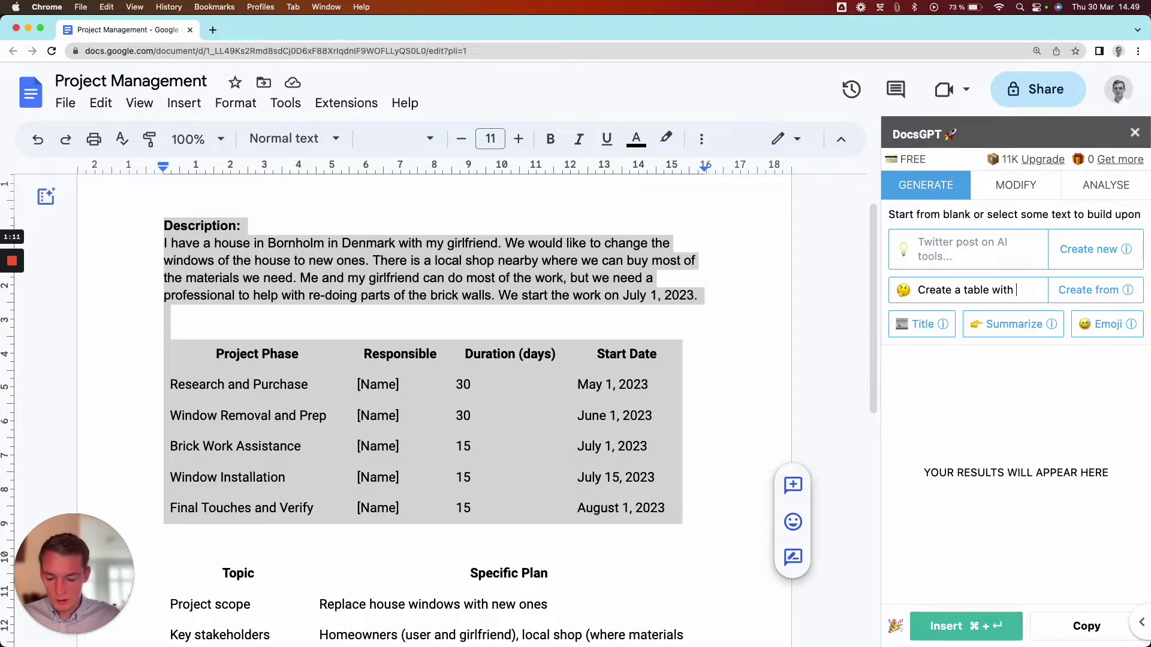
pyautogui.write('specific ')
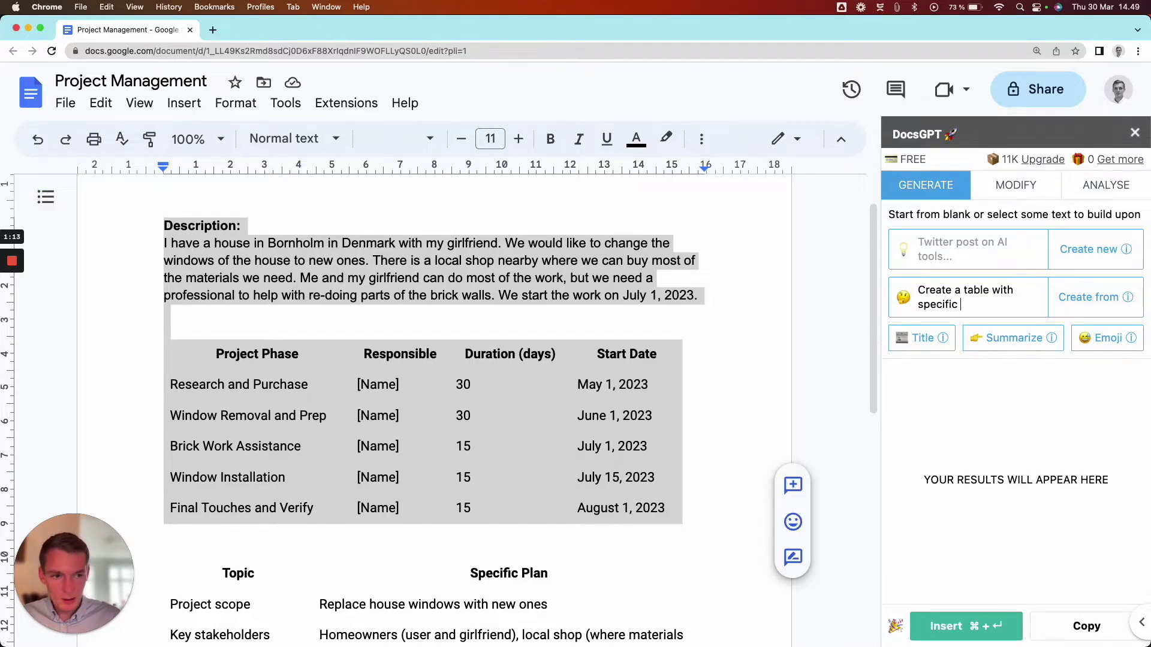
pyautogui.write('tasks within')
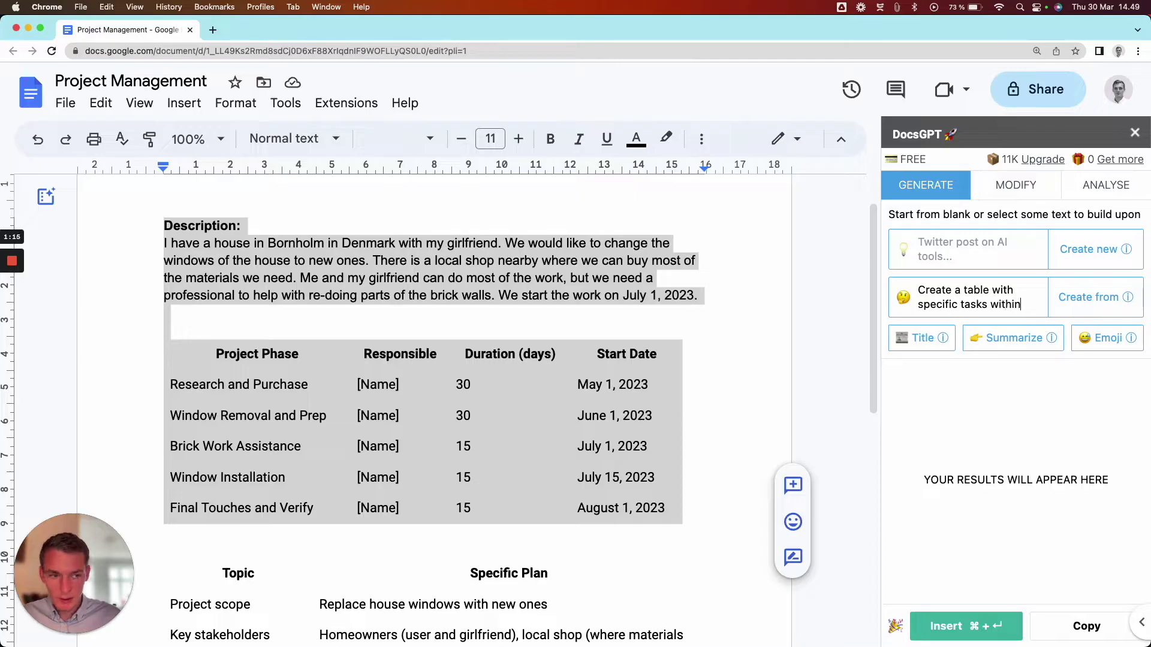
pyautogui.write(' each project phase. ')
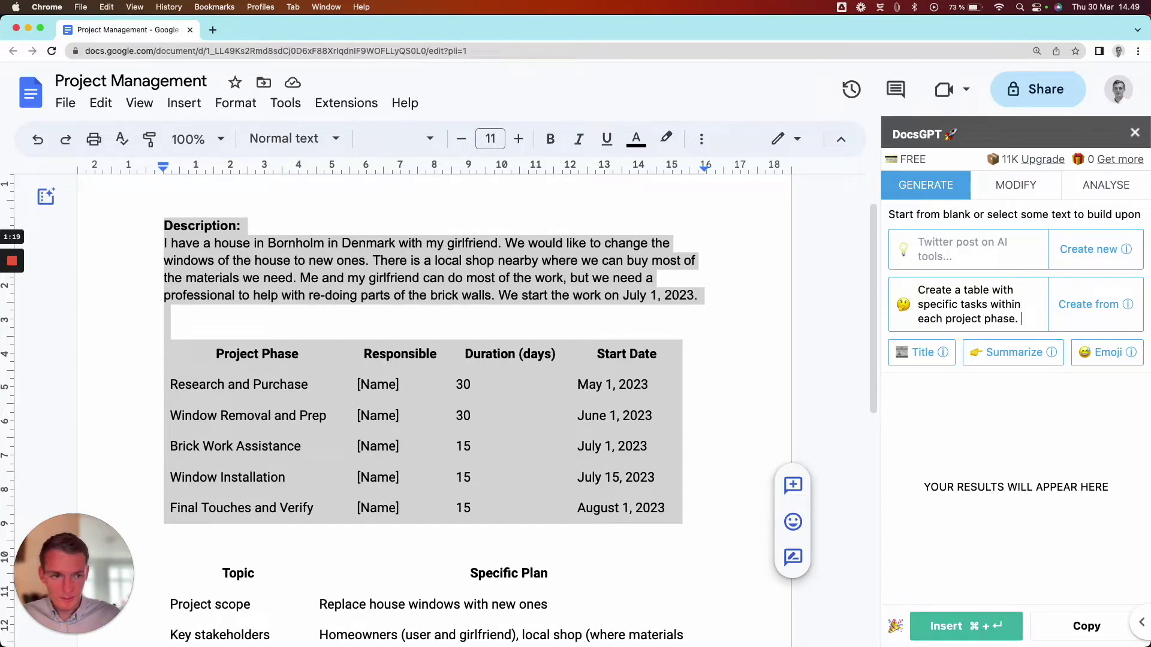
# Step: Add "Make the columns project phase, specific task, duration (days), and start date" to the prompt and generate from the selection
pyautogui.write('Make the c')
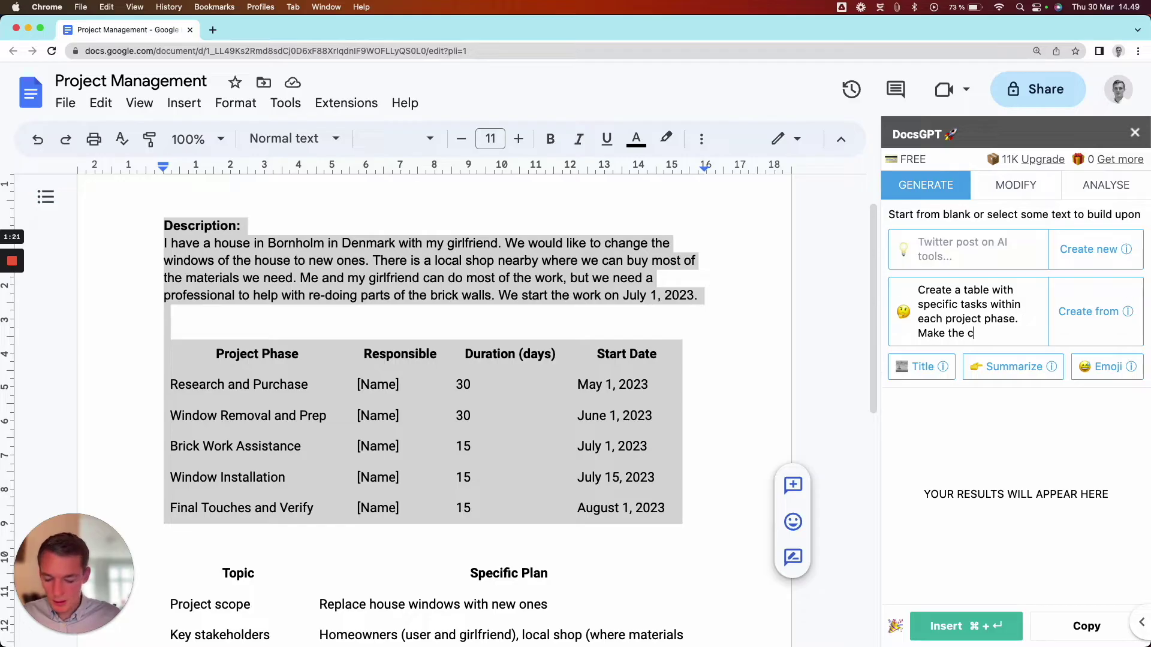
pyautogui.write('olumns proje')
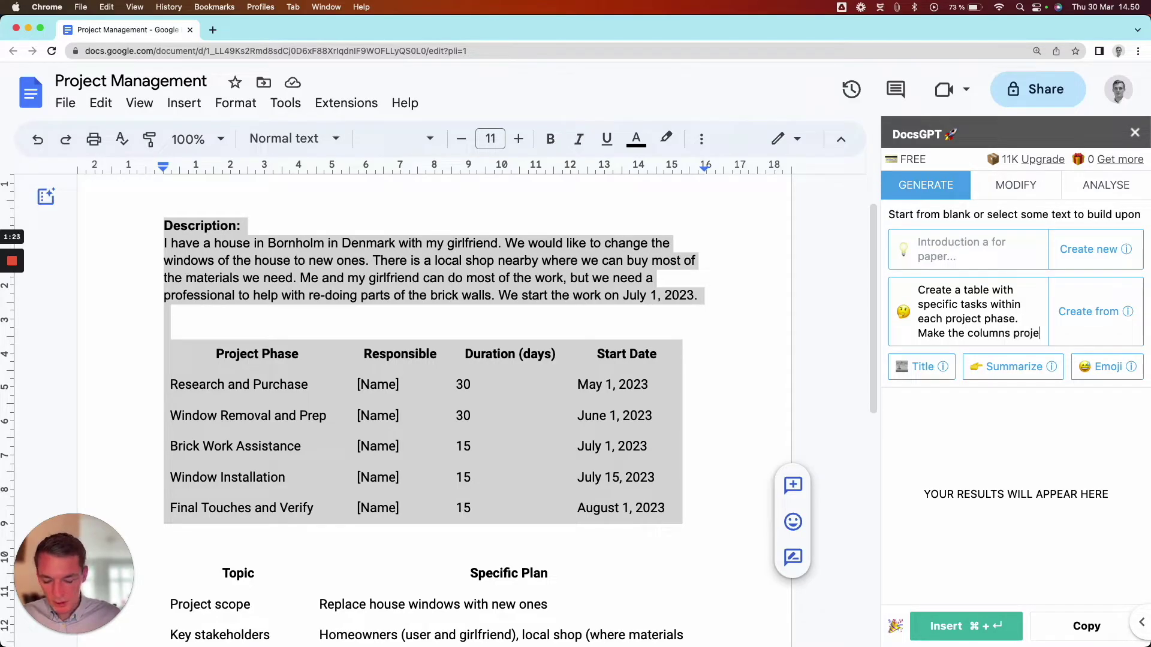
pyautogui.write('ct phase, ')
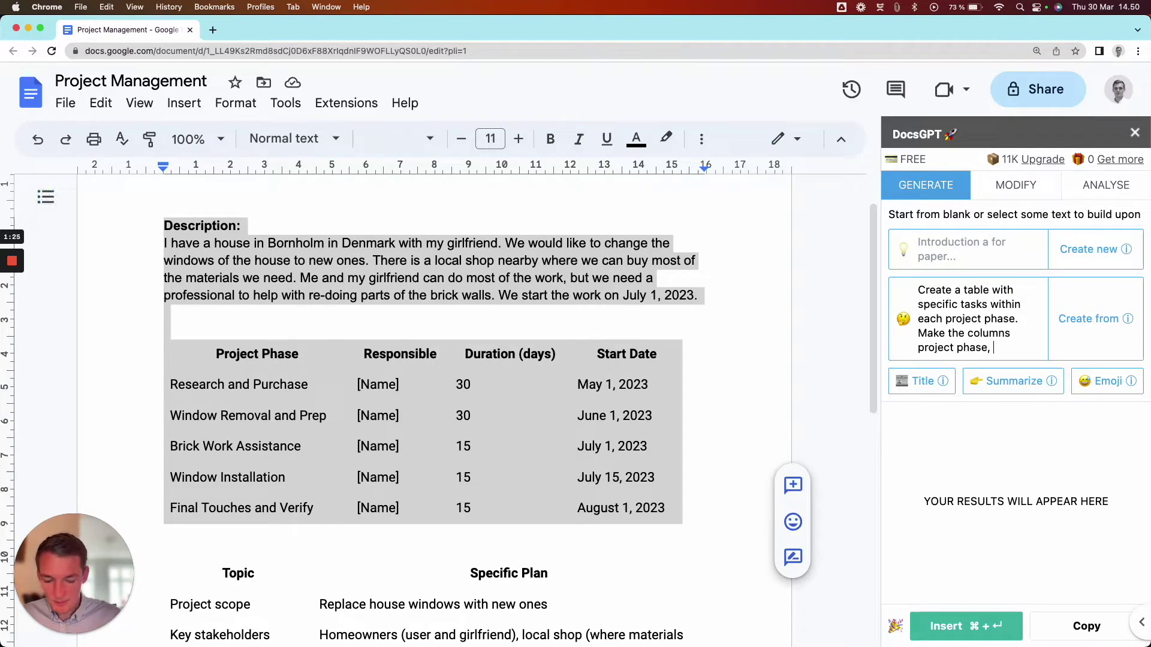
pyautogui.write('specific task,')
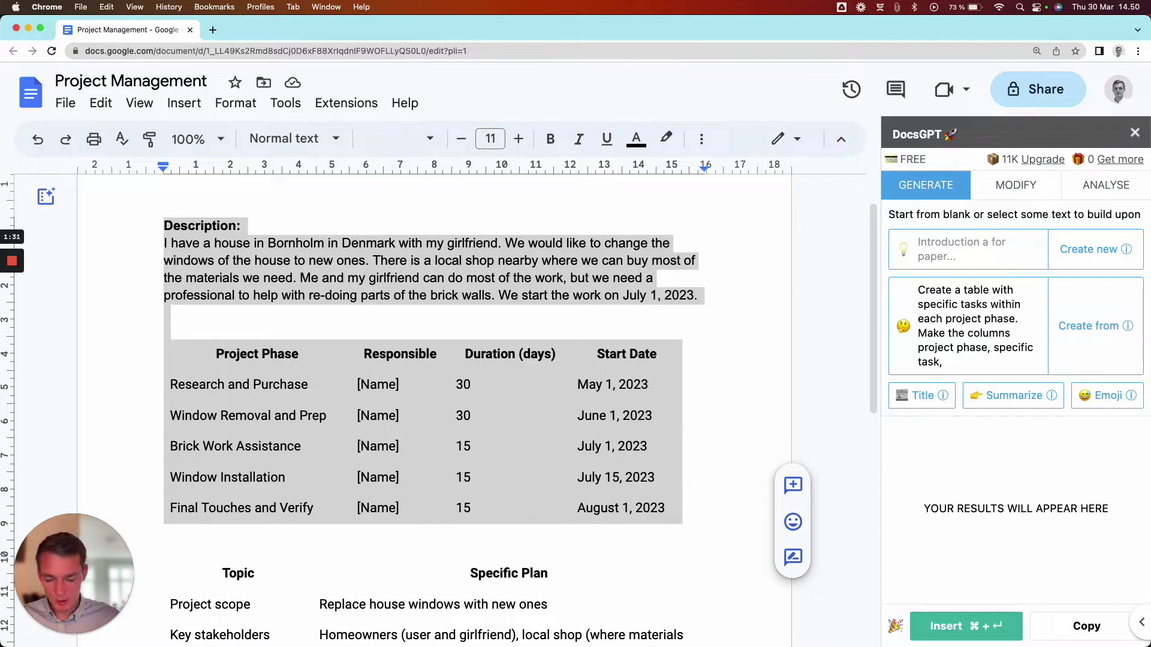
pyautogui.write(' dura')
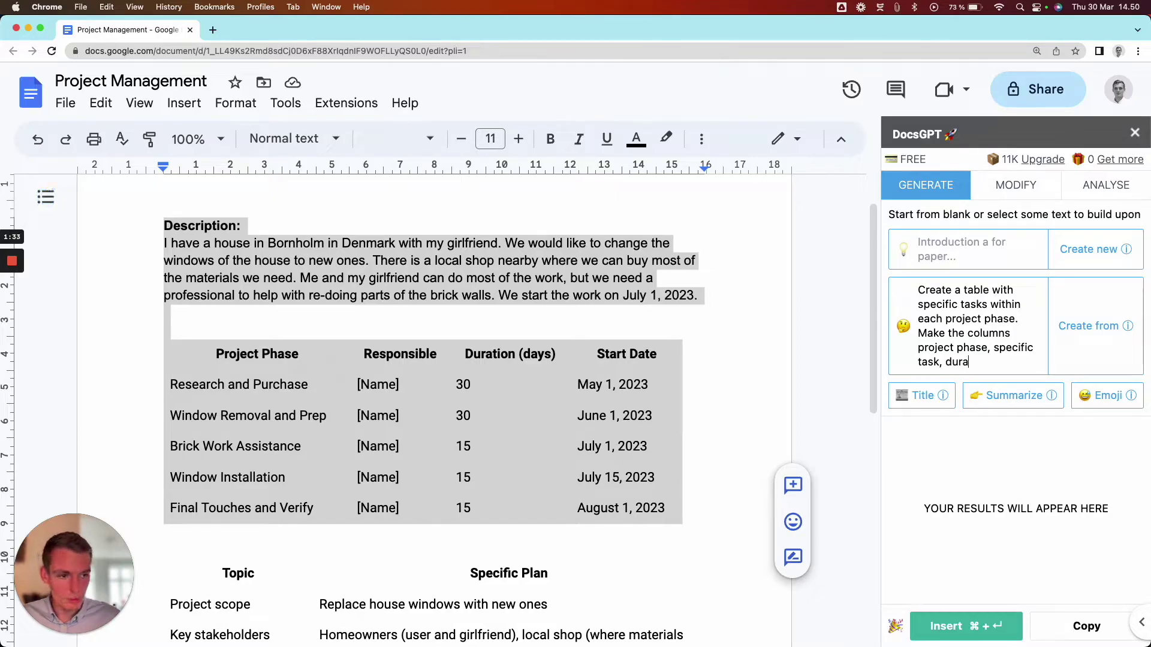
pyautogui.write('tion,')
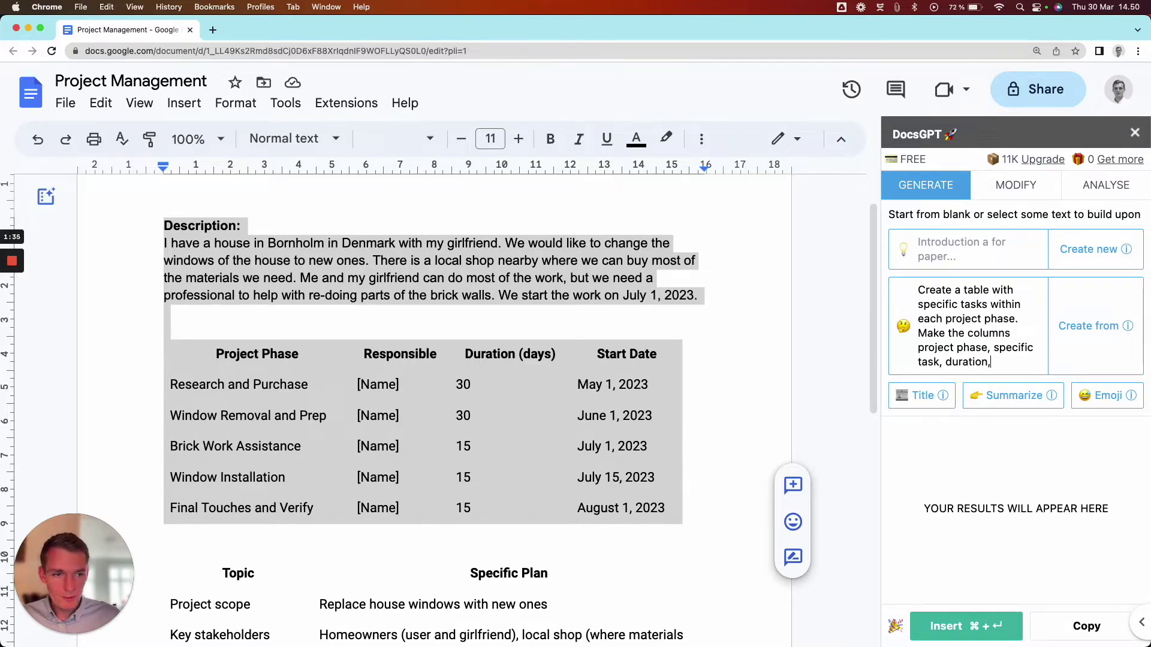
pyautogui.press('BackSpace')
pyautogui.write(' (days')
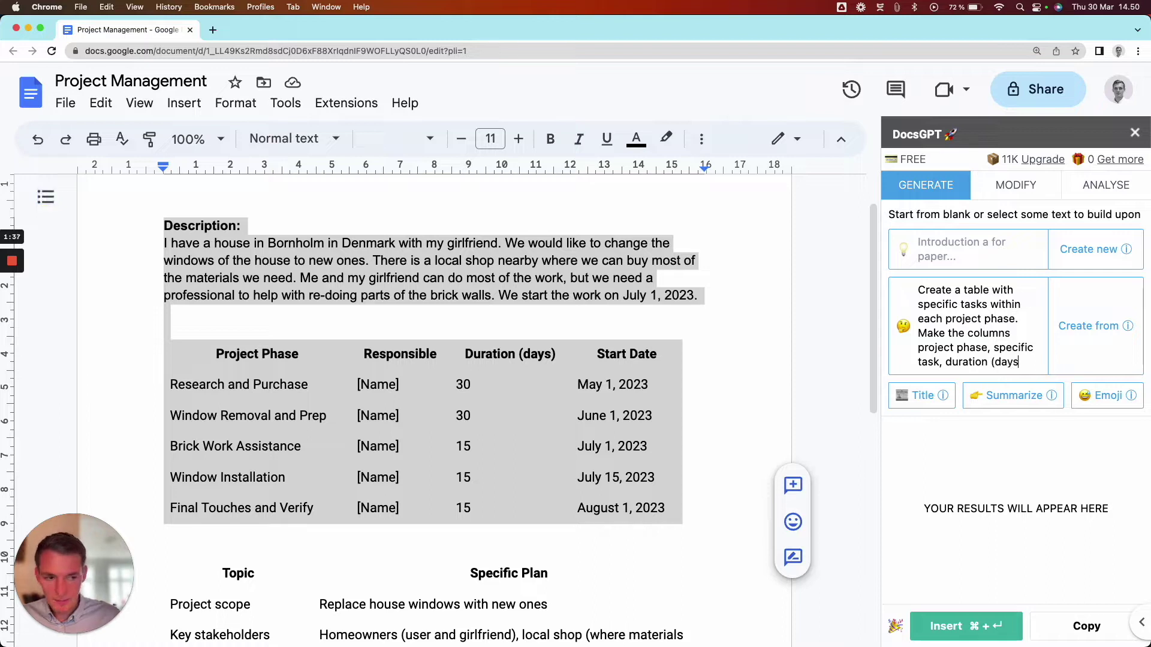
pyautogui.write('), and start date')
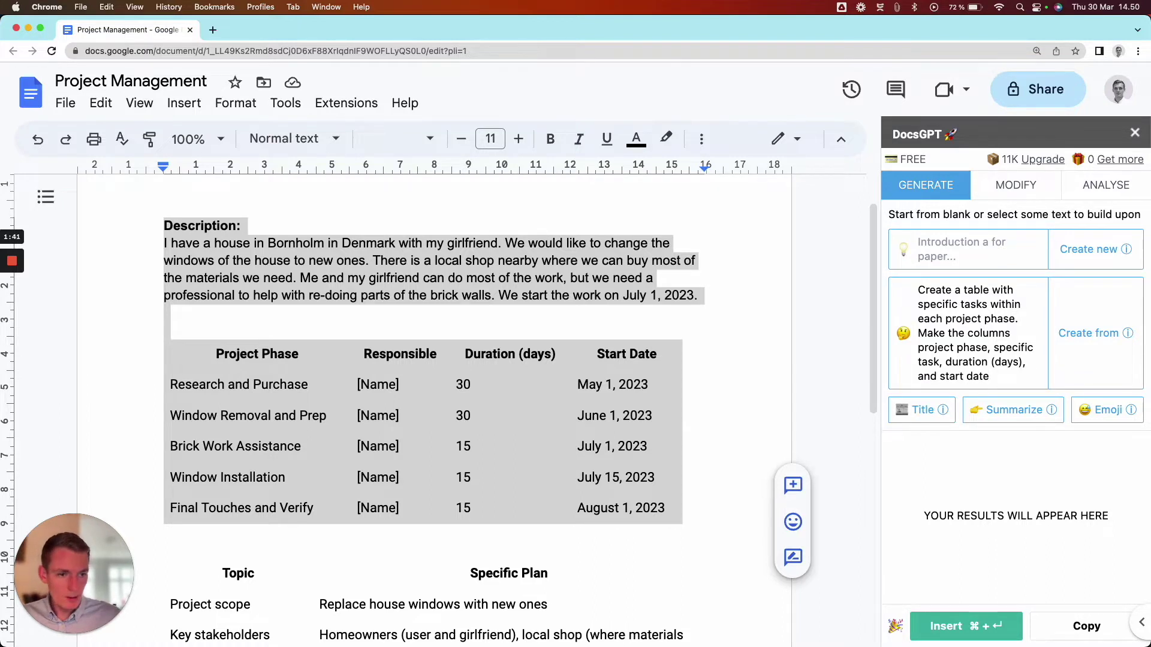
pyautogui.click(1085, 331)
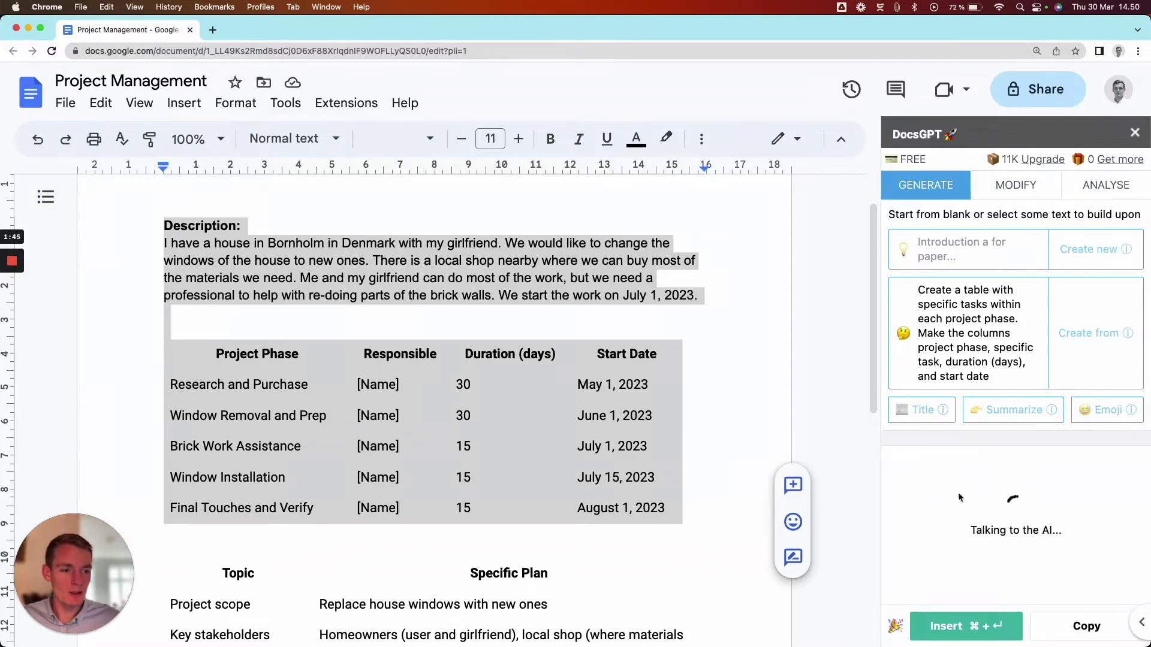
# Step: Insert a page break below the Topic and Specific Plan table to start an empty page
pyautogui.click(518, 431)
pyautogui.scroll(-10, 518, 431)
pyautogui.click(345, 386)
pyautogui.press('Return')
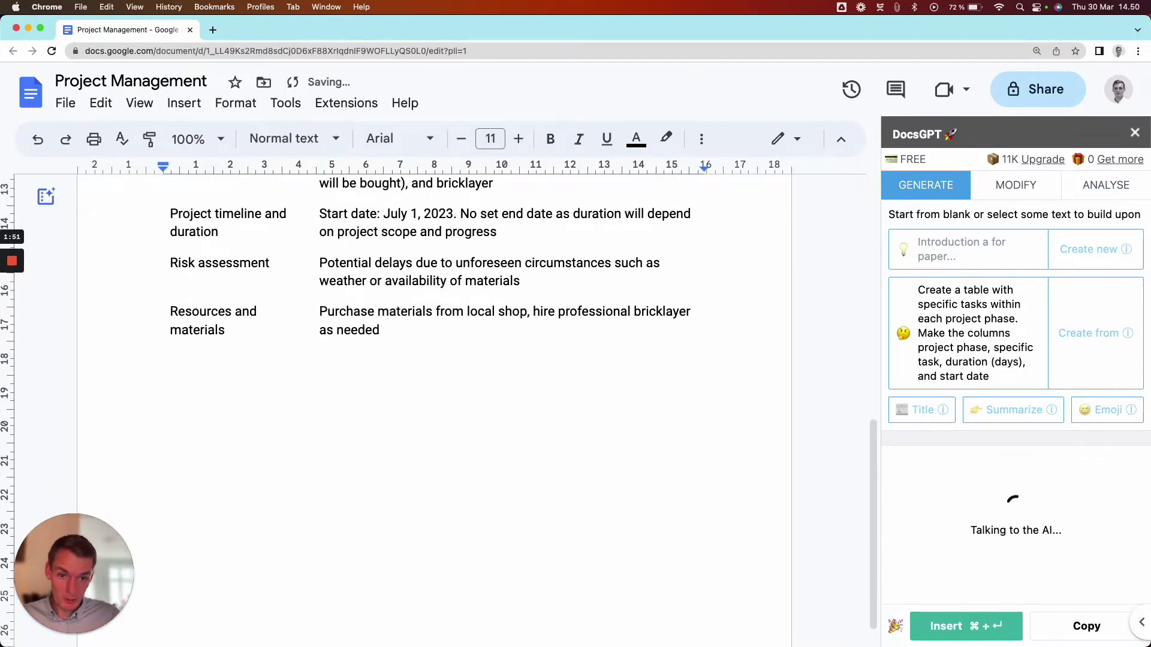
pyautogui.scroll(-1, 351, 385)
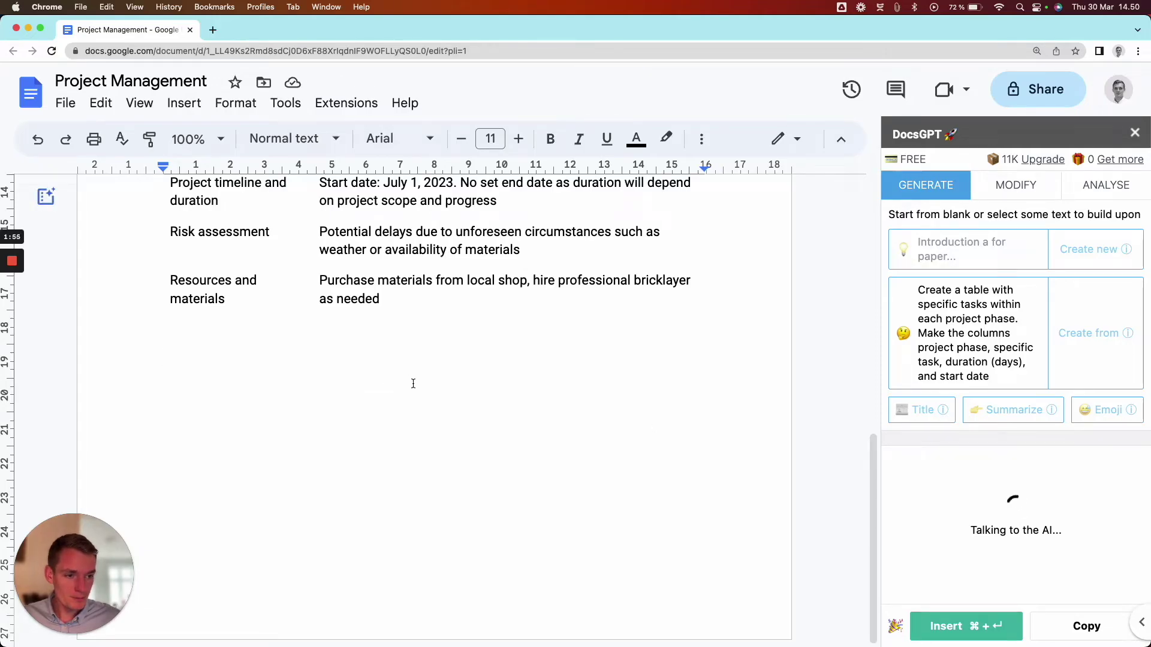
pyautogui.press('super+Return')
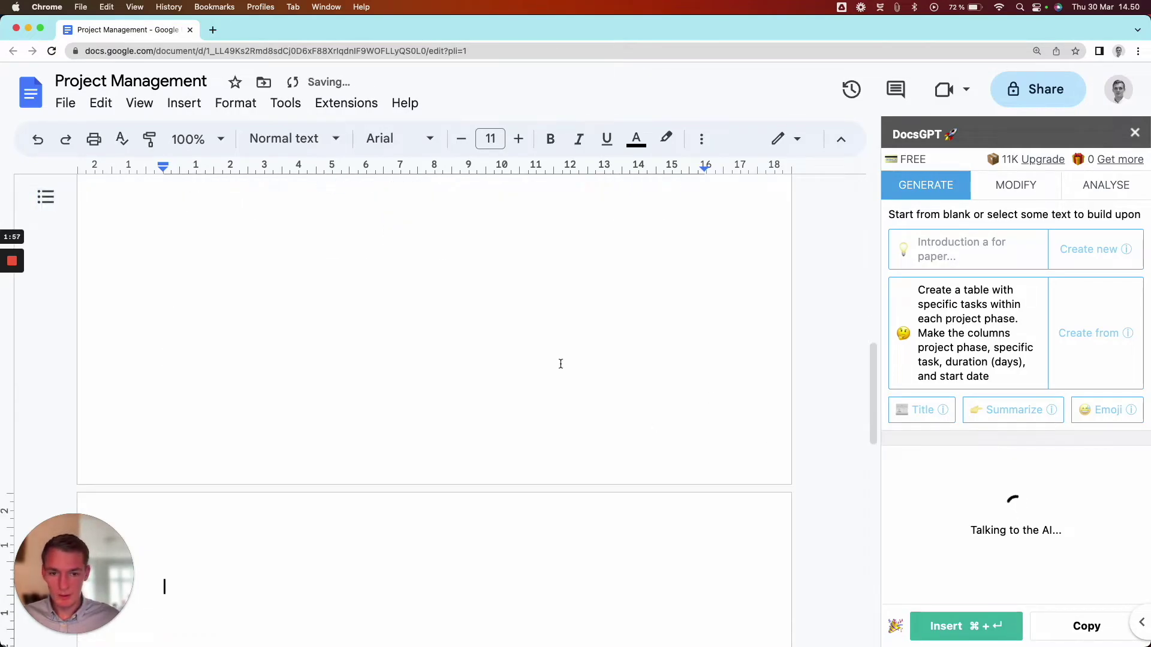
pyautogui.scroll(-5, 481, 405)
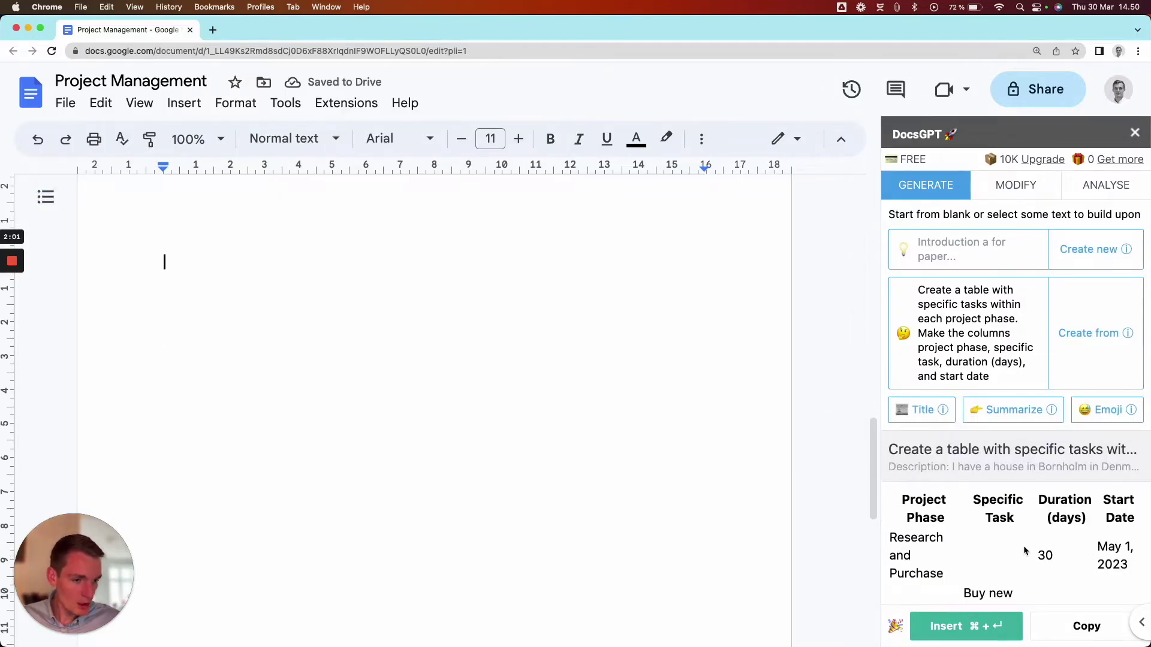
# Step: Copy the generated task table and paste it with its formatting onto the empty page
pyautogui.click(1079, 628)
pyautogui.click(331, 369)
pyautogui.rightClick(226, 268)
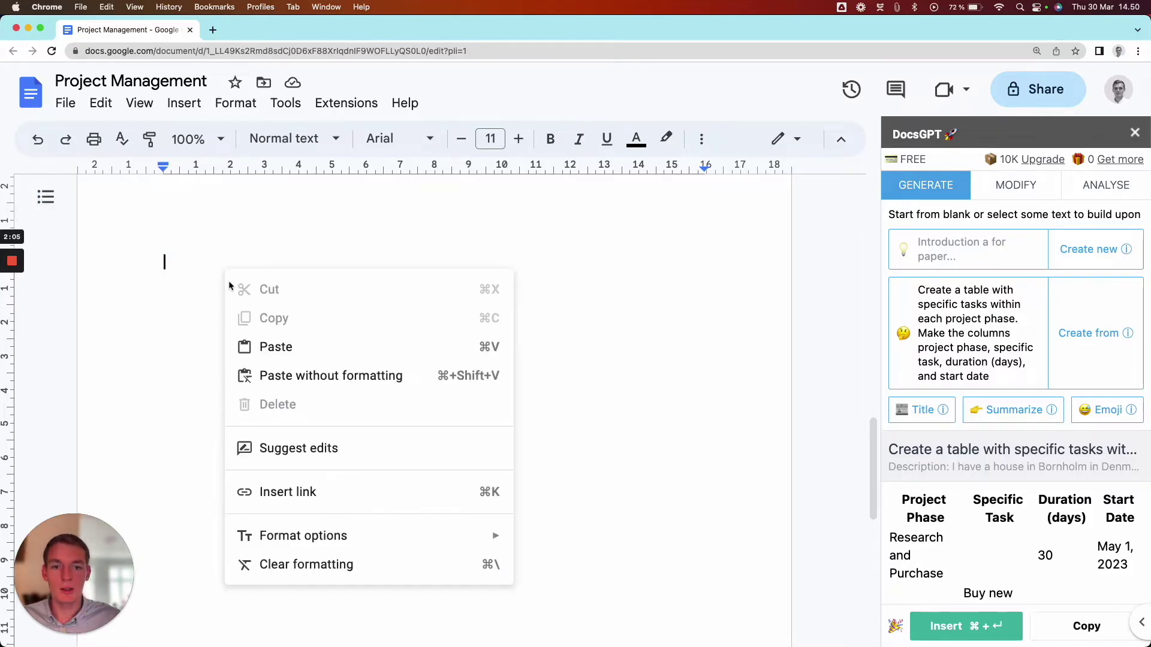
pyautogui.click(294, 347)
pyautogui.scroll(-2, 204, 354)
pyautogui.scroll(5, 207, 353)
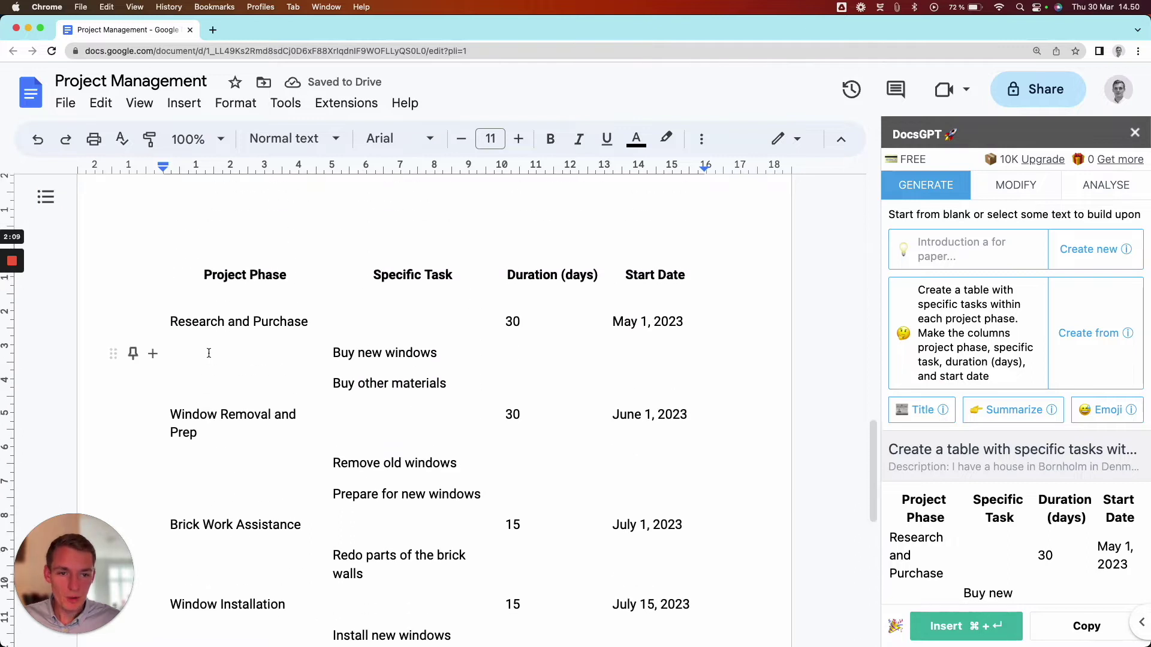
pyautogui.click(211, 321)
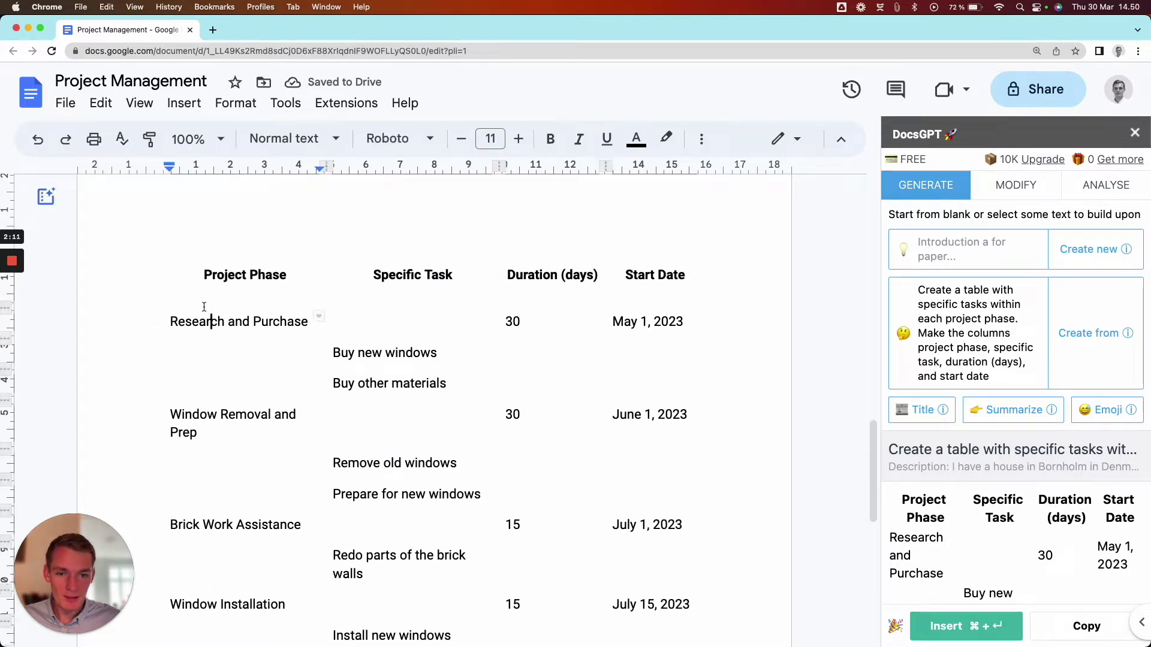
pyautogui.moveTo(264, 260); pyautogui.dragTo(644, 385)
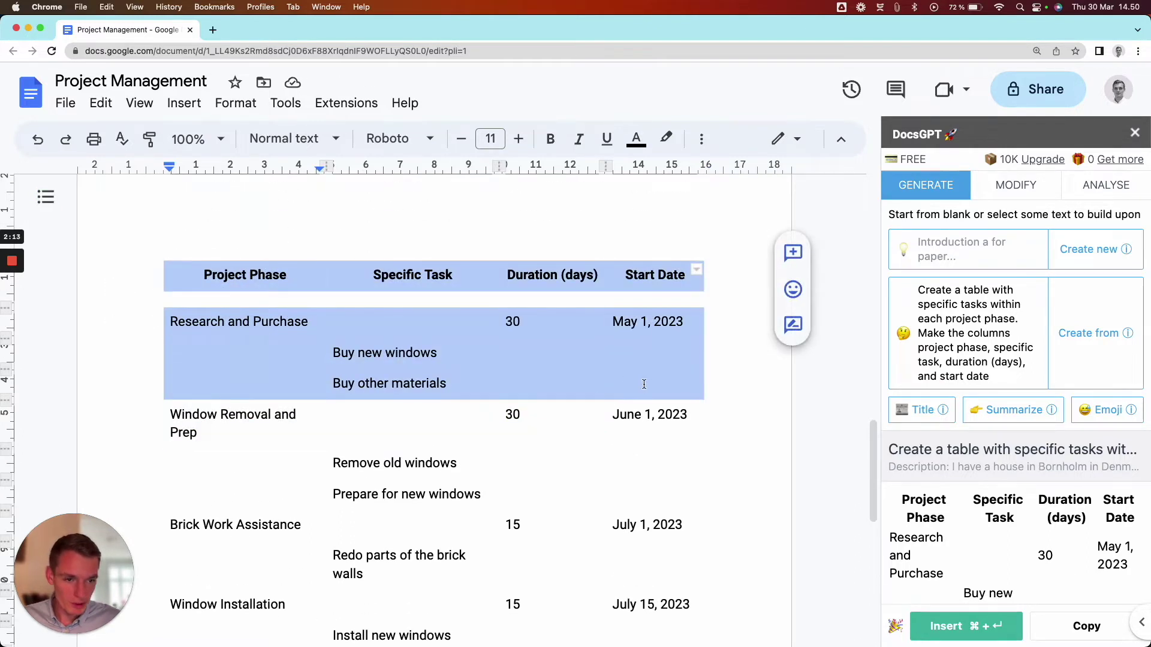
pyautogui.click(261, 322)
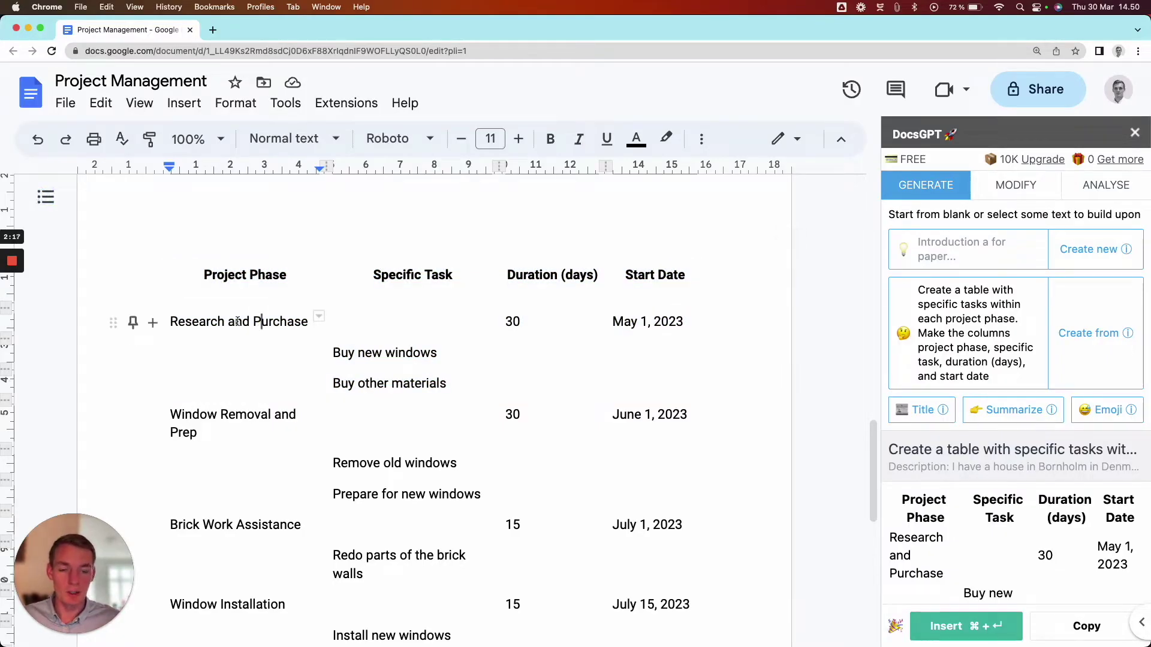
pyautogui.press('Right')
pyautogui.press('Right')
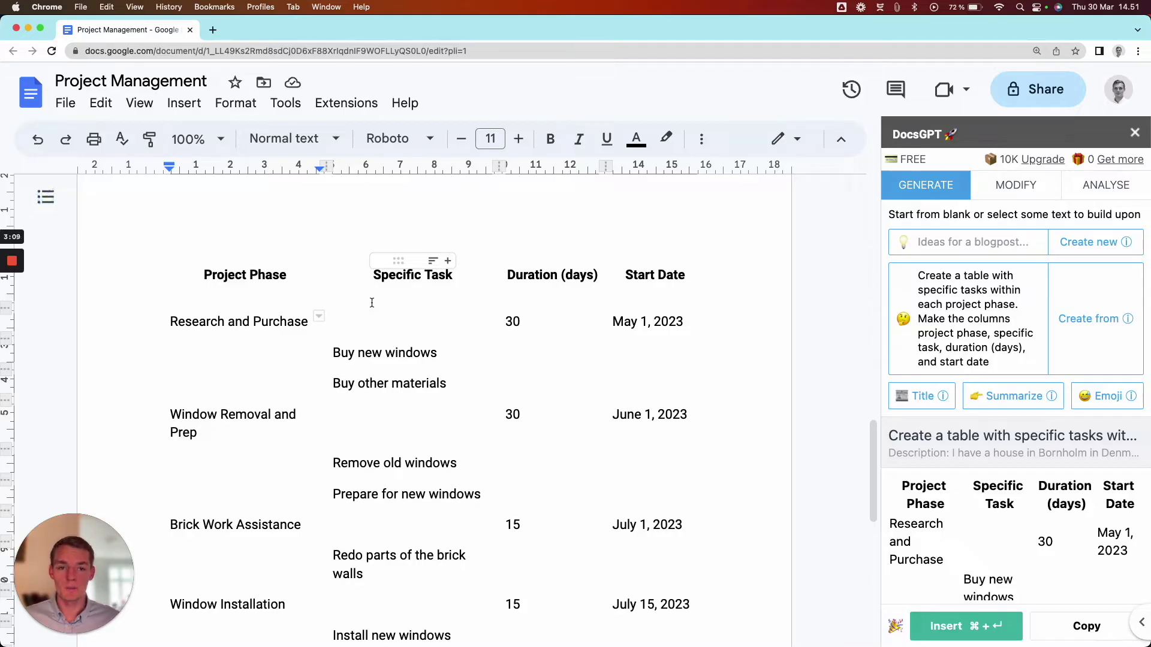
# Step: Open mermaid.live in a new browser tab
pyautogui.click(213, 30)
pyautogui.write('mer')
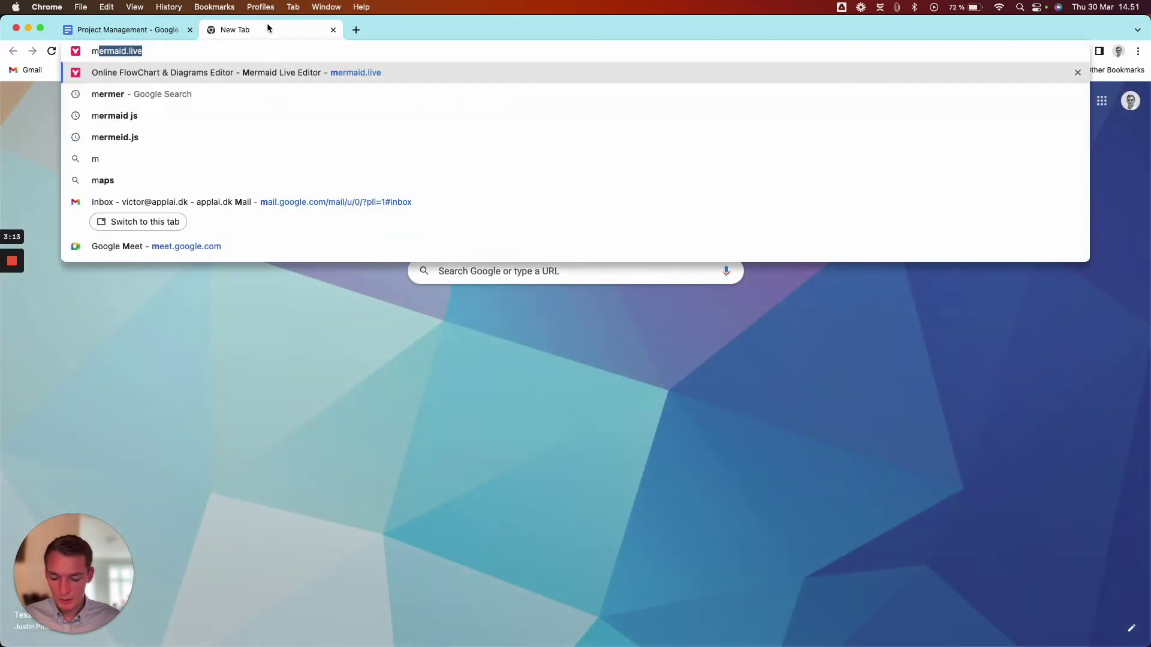
pyautogui.write('maid.')
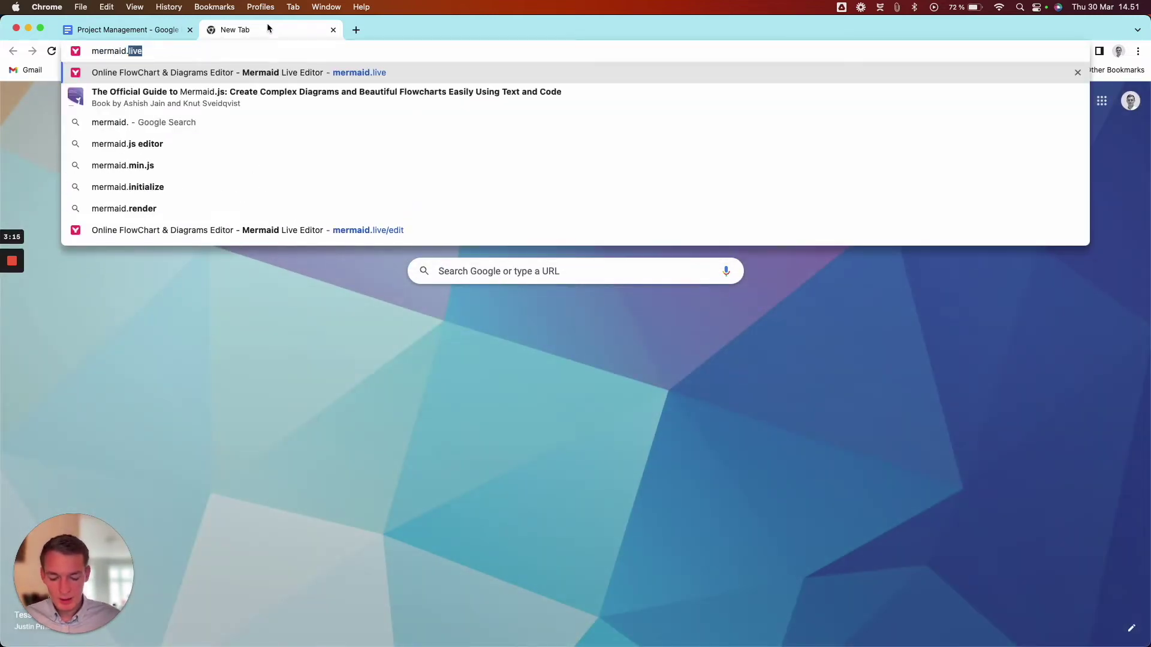
pyautogui.write('live')
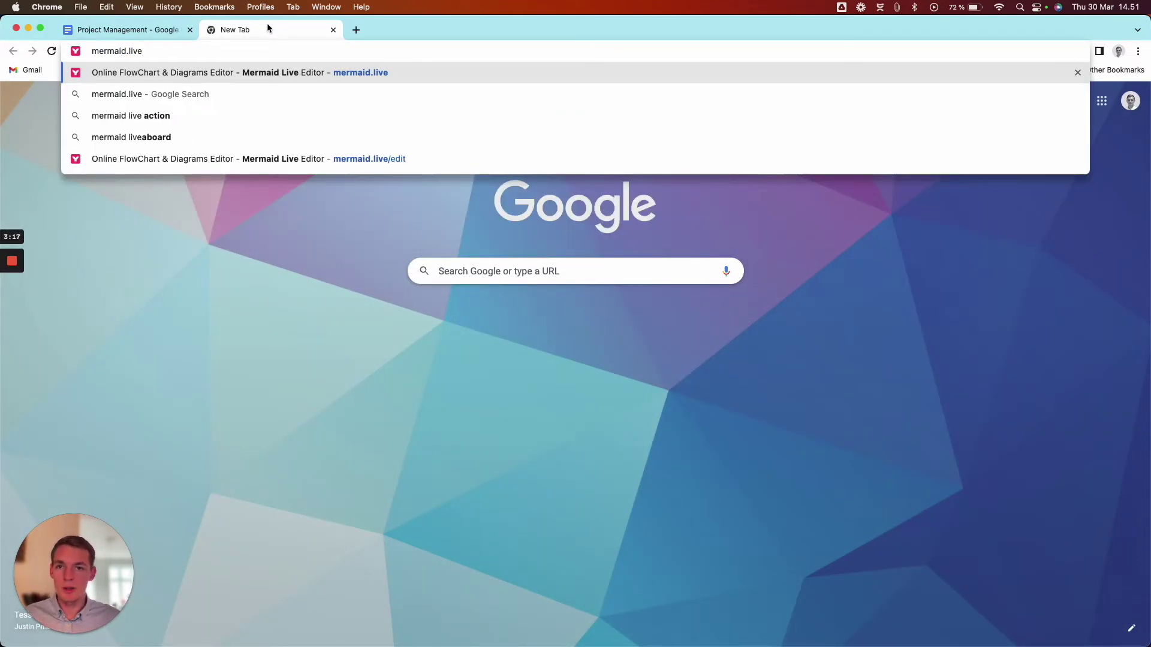
pyautogui.press('Return')
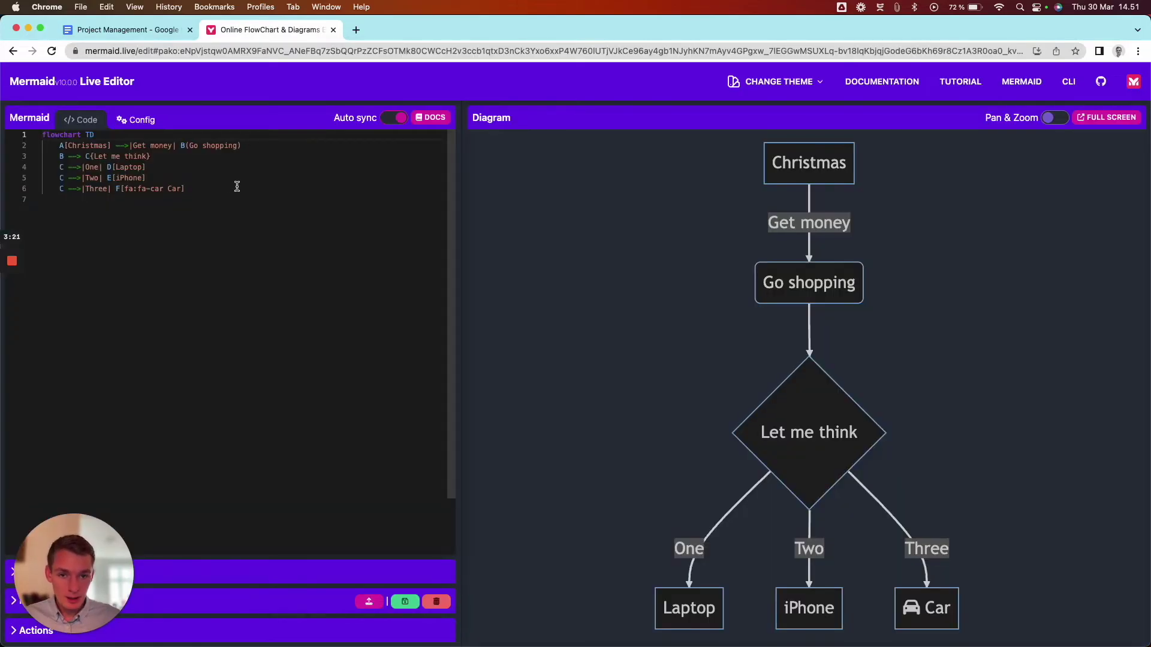
# Step: Replace the iPhone label with Android in the sample flowchart's code
pyautogui.moveTo(200, 190); pyautogui.dragTo(42, 163)
pyautogui.click(102, 166)
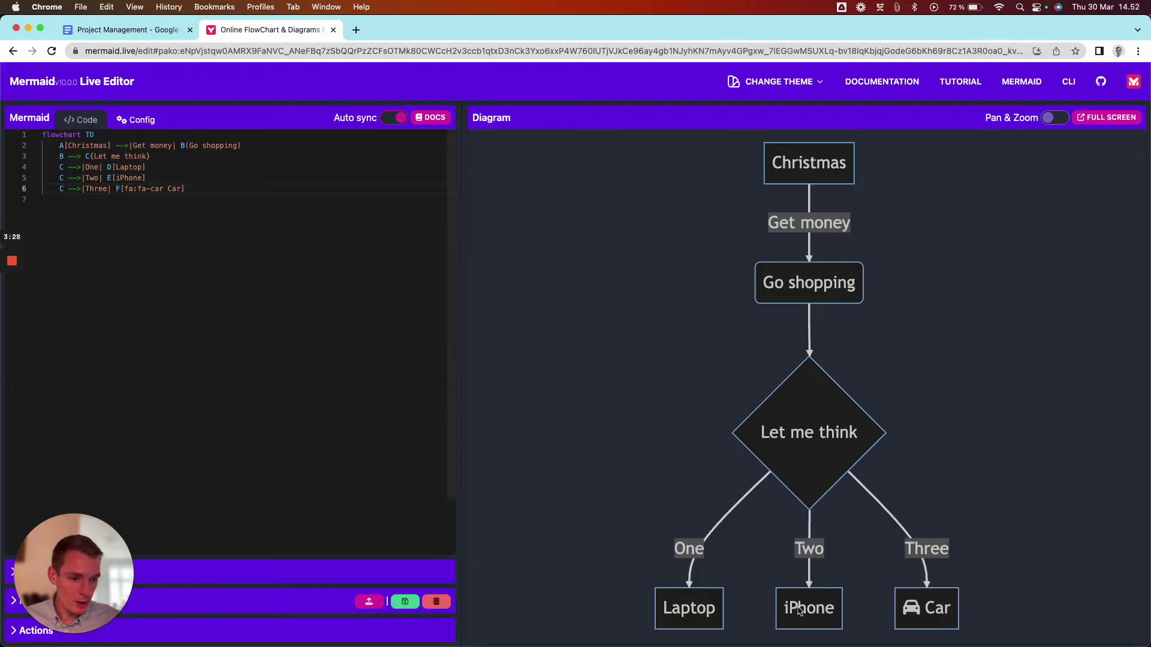
pyautogui.doubleClick(127, 179)
pyautogui.write('Android')
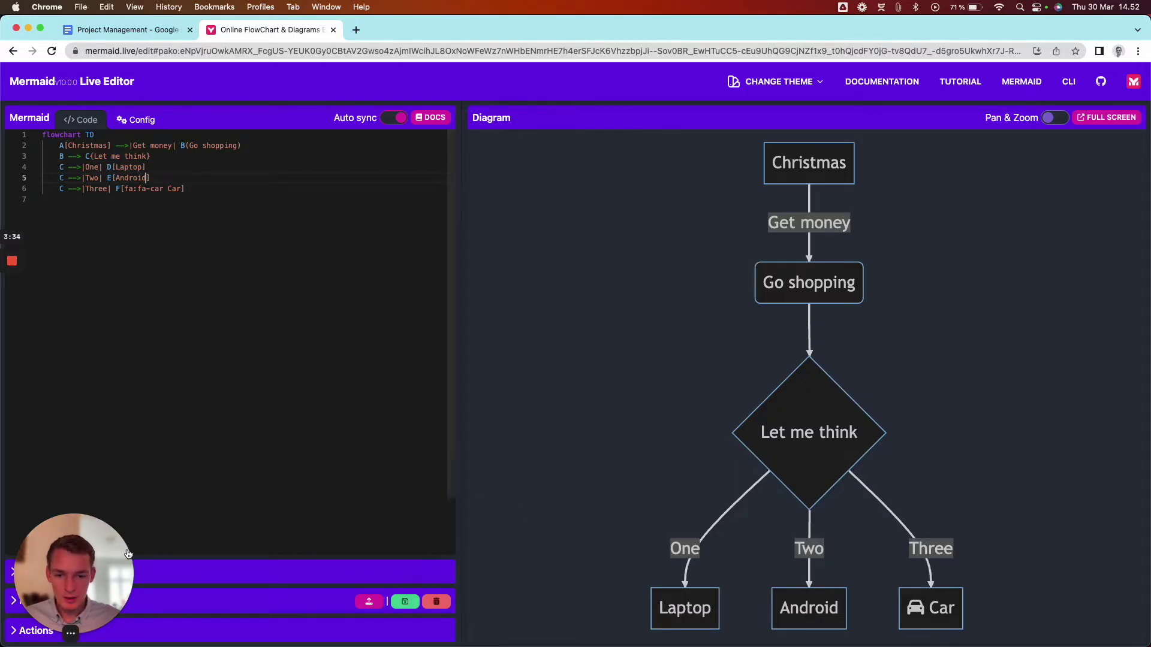
# Step: Load the Gantt sample diagram into the Mermaid Live Editor
pyautogui.moveTo(66, 605); pyautogui.dragTo(1087, 599)
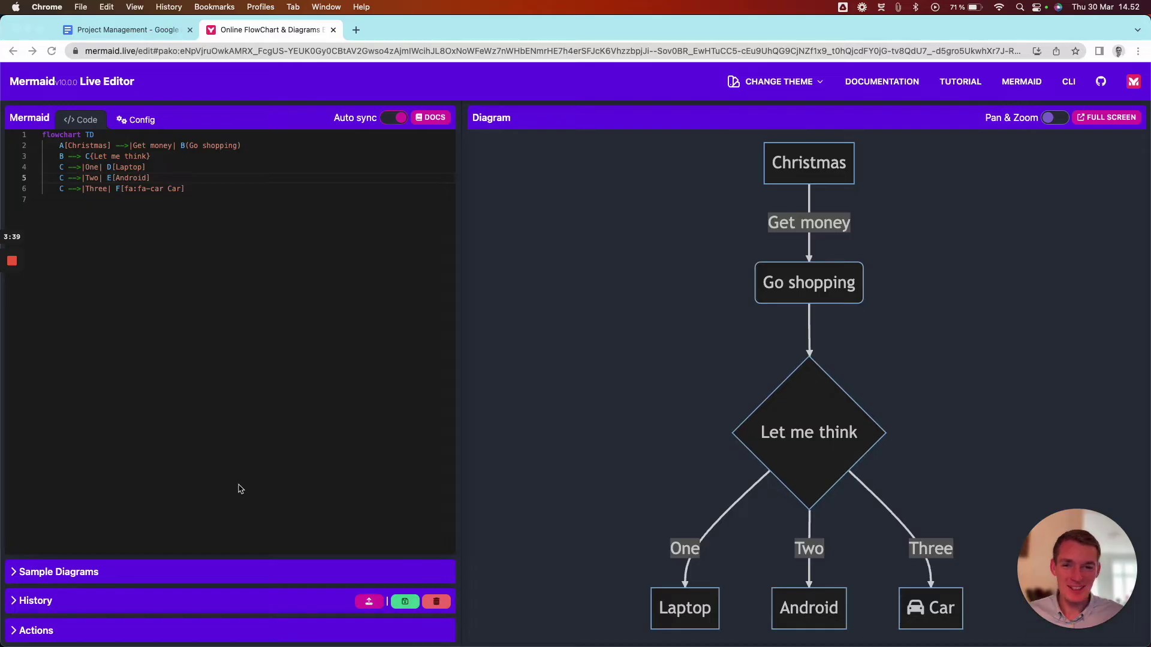
pyautogui.click(17, 573)
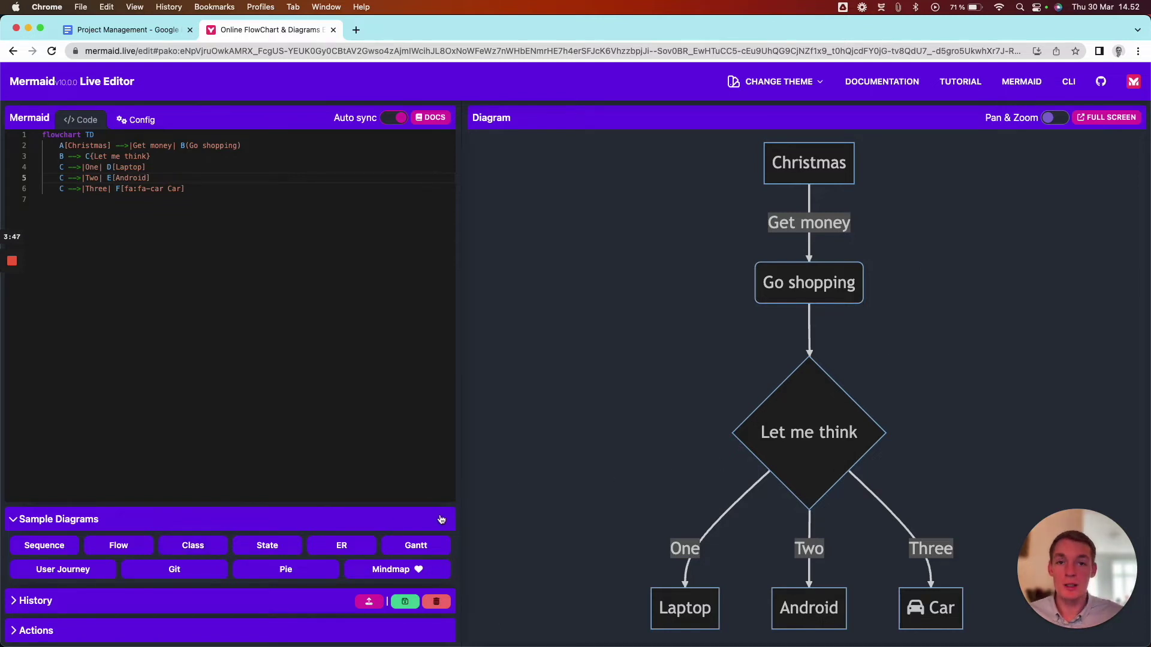
pyautogui.click(420, 551)
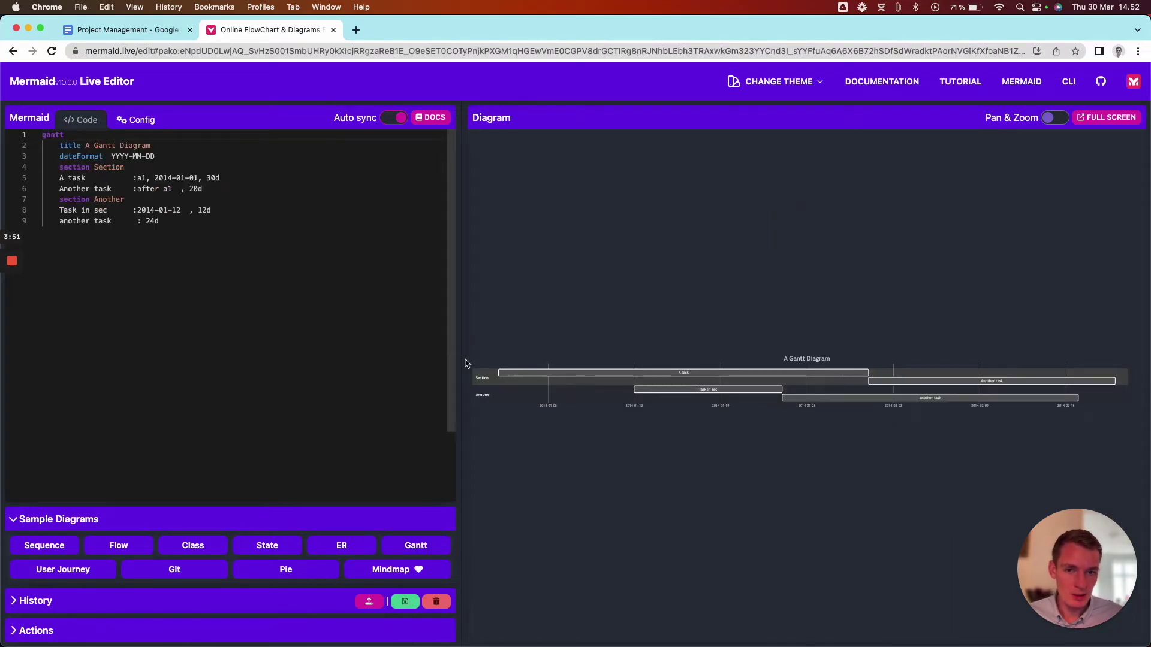
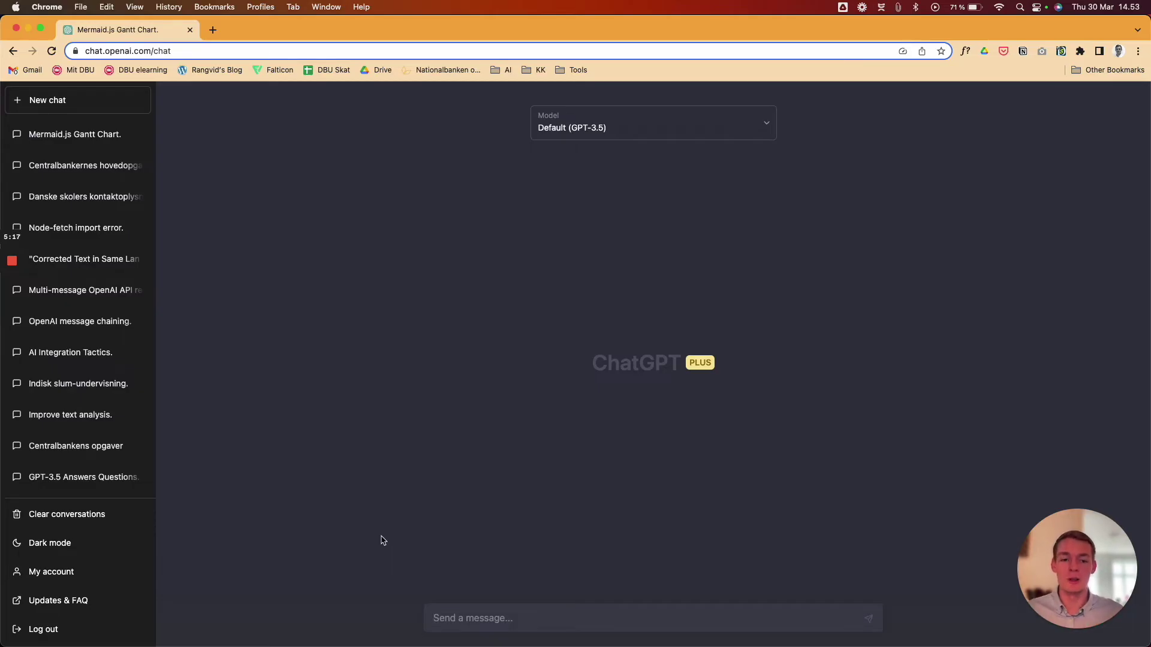
# Step: In a new ChatGPT conversation, write the prompt "Create a gantt chart for my project using mermaid.js." without sending it
pyautogui.write('Create a gannt ')
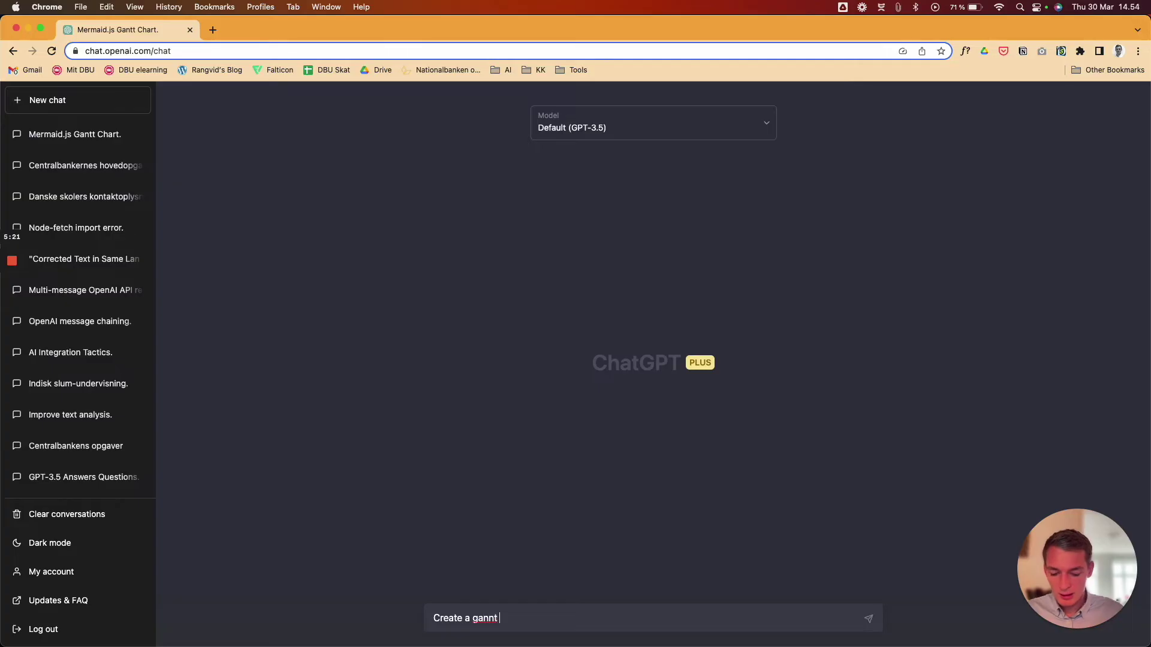
pyautogui.press('BackSpace')
pyautogui.press('BackSpace')
pyautogui.press('BackSpace')
pyautogui.write('tt chart for m')
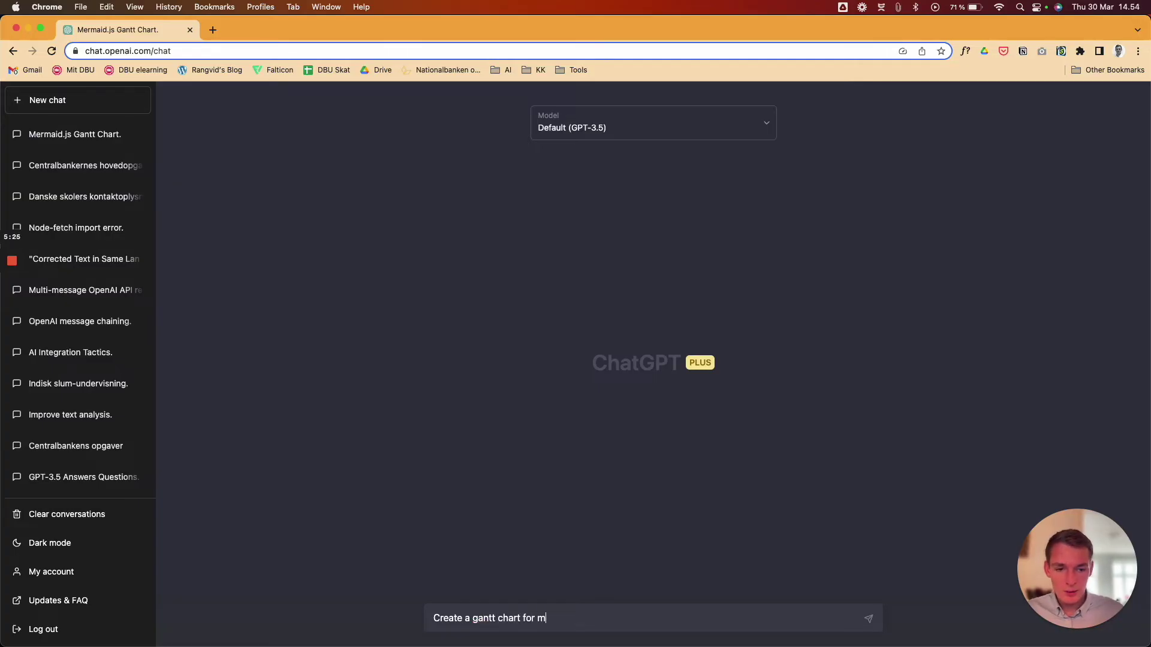
pyautogui.write('y project')
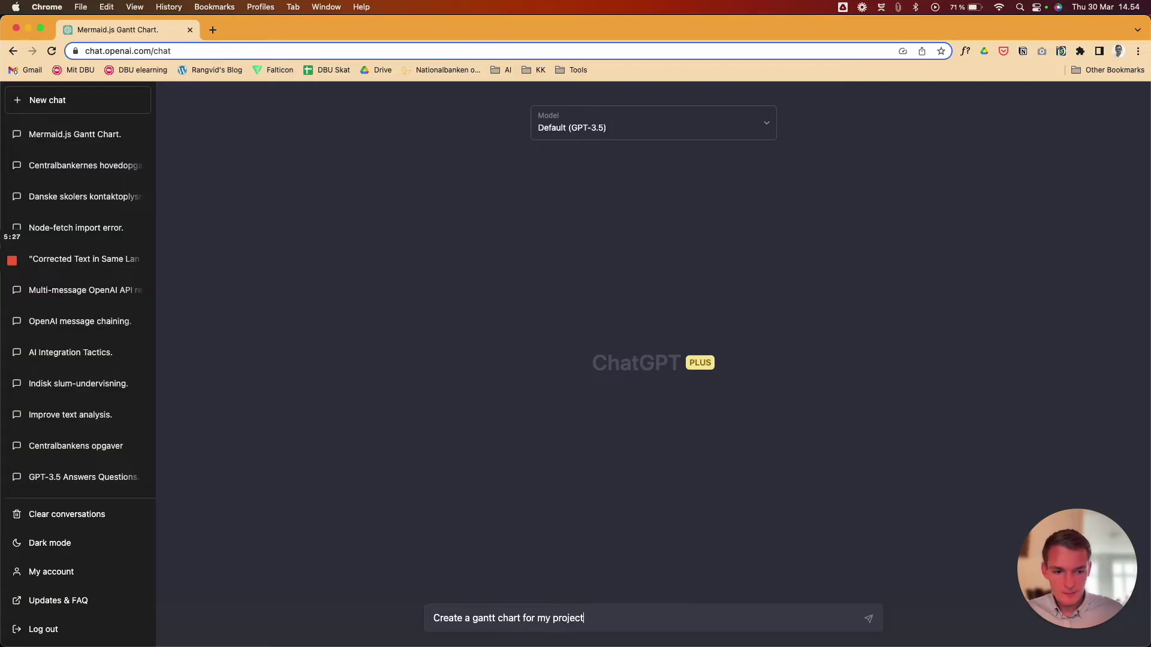
pyautogui.write(' using mermaid')
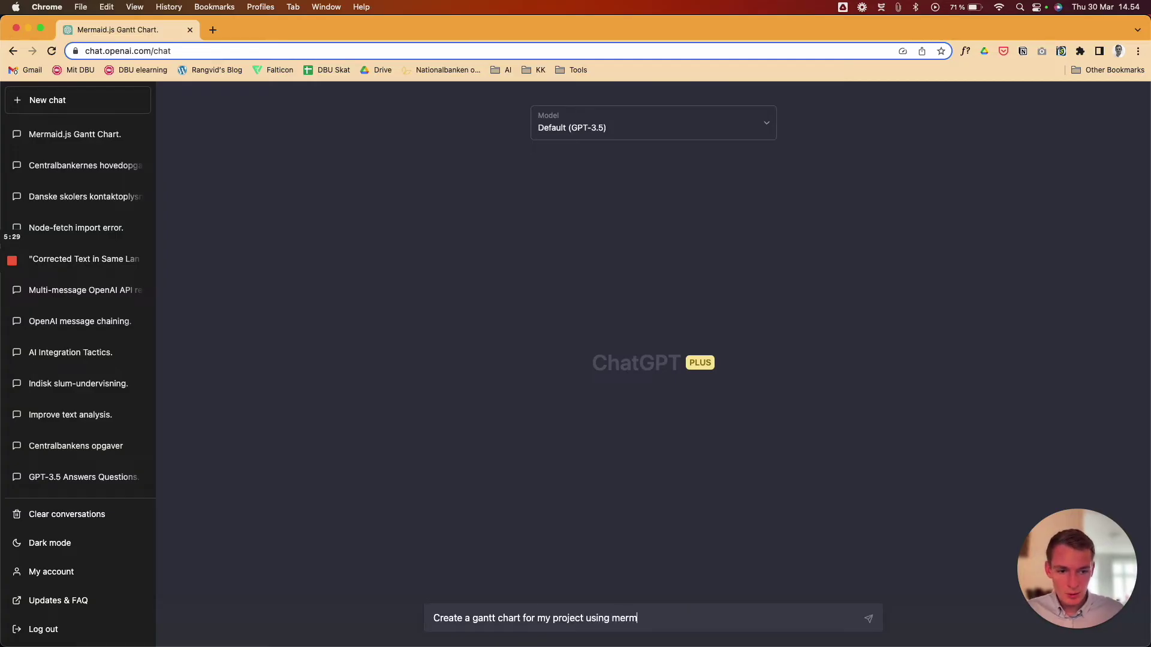
pyautogui.press('BackSpace')
pyautogui.write('d.js.')
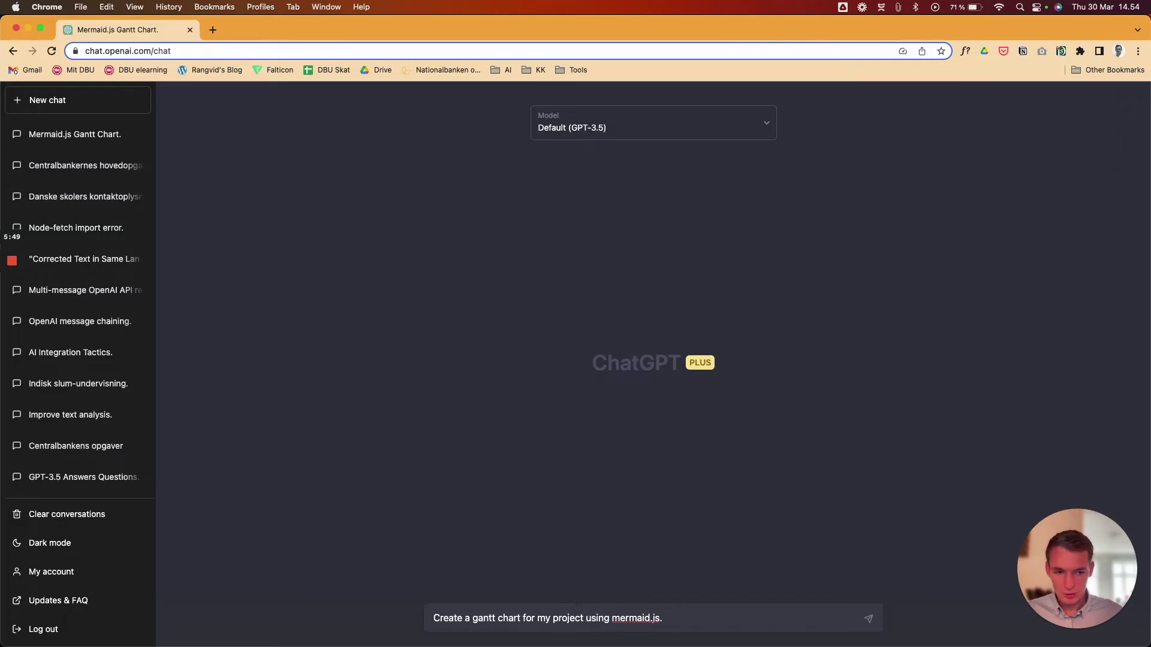
# Step: Add "This is how mermaid.js creates a gantt chart:" to the prompt, followed by two line breaks
pyautogui.write('his is how mermaid.js ')
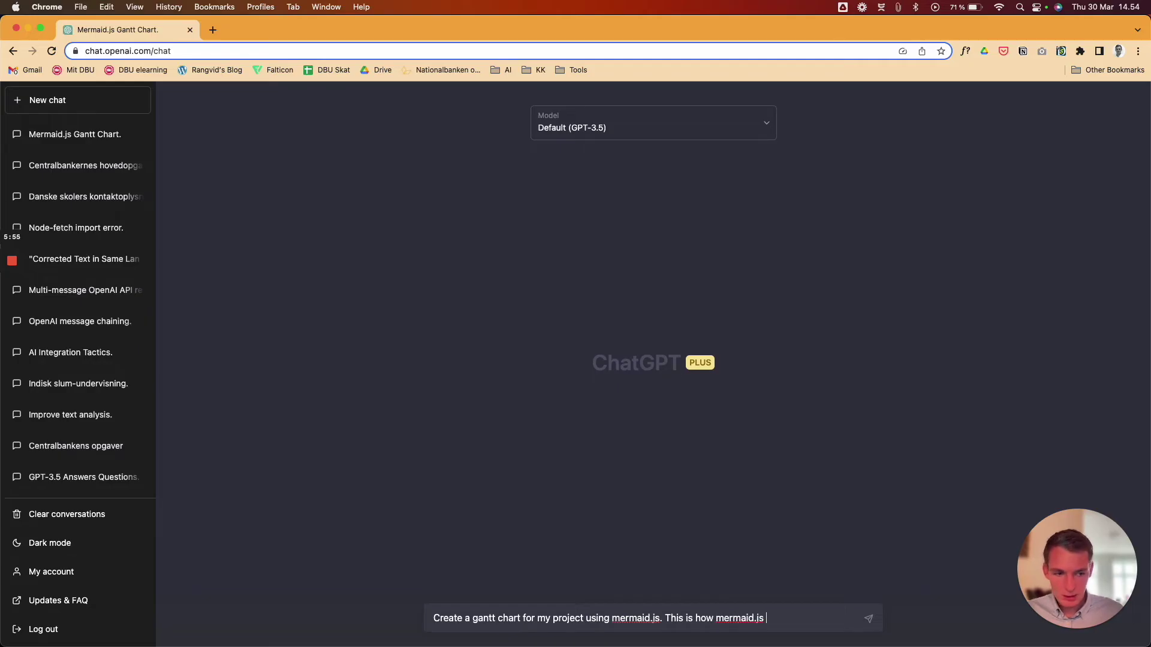
pyautogui.write('creates a gantt chart')
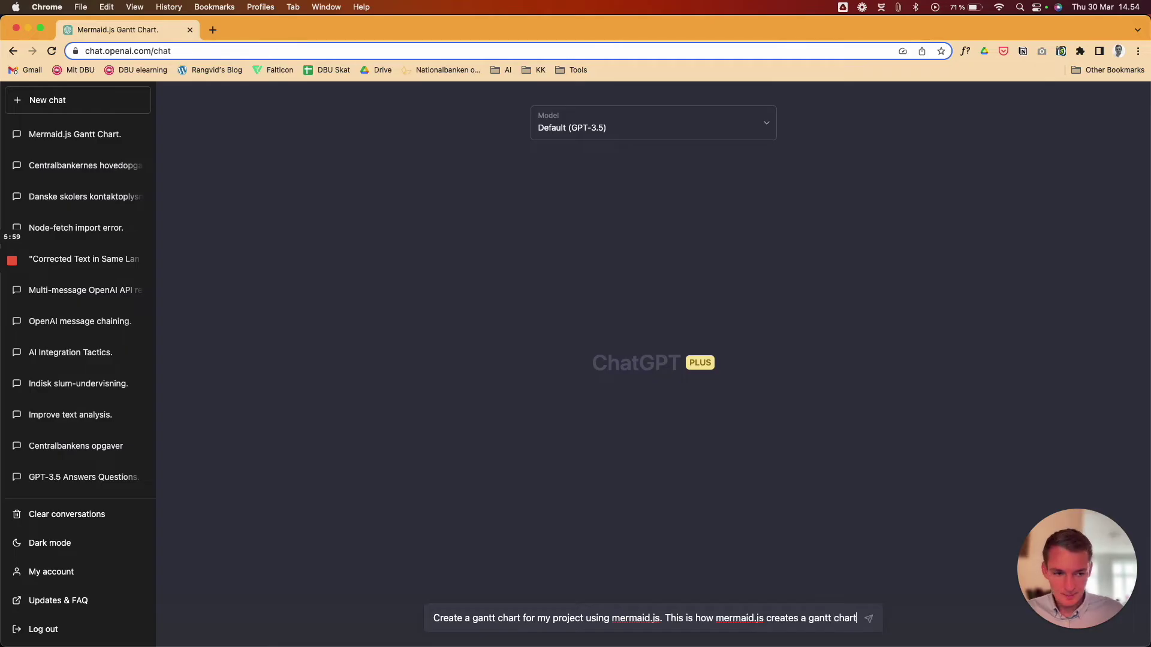
pyautogui.write(':')
pyautogui.hotkey('shift', 'Return')
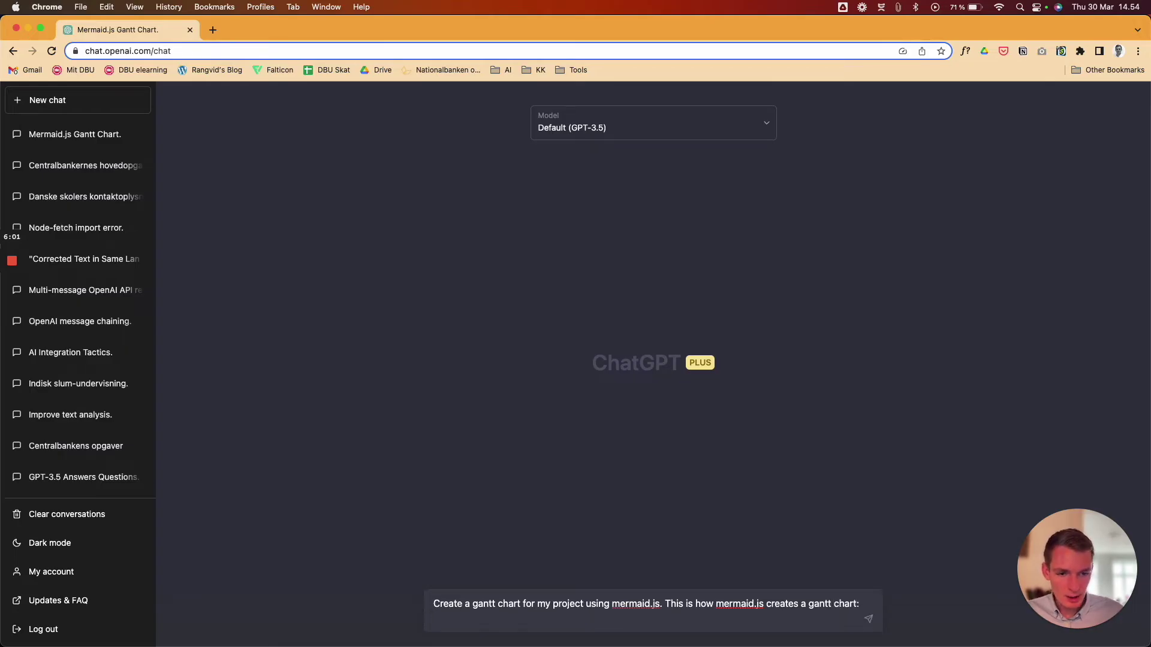
pyautogui.hotkey('shift', 'Return')
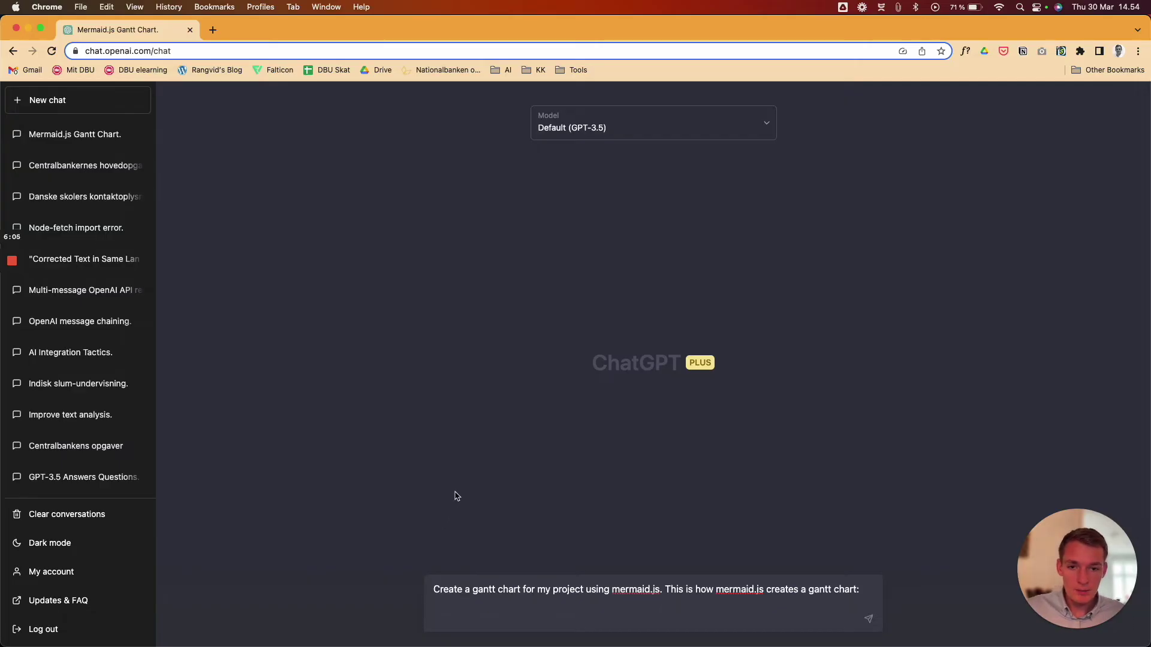
# Step: Switch to the Mermaid Live Editor and copy all of the sample Gantt diagram code
pyautogui.hotkey('ctrl', 'Up')
pyautogui.click(839, 180)
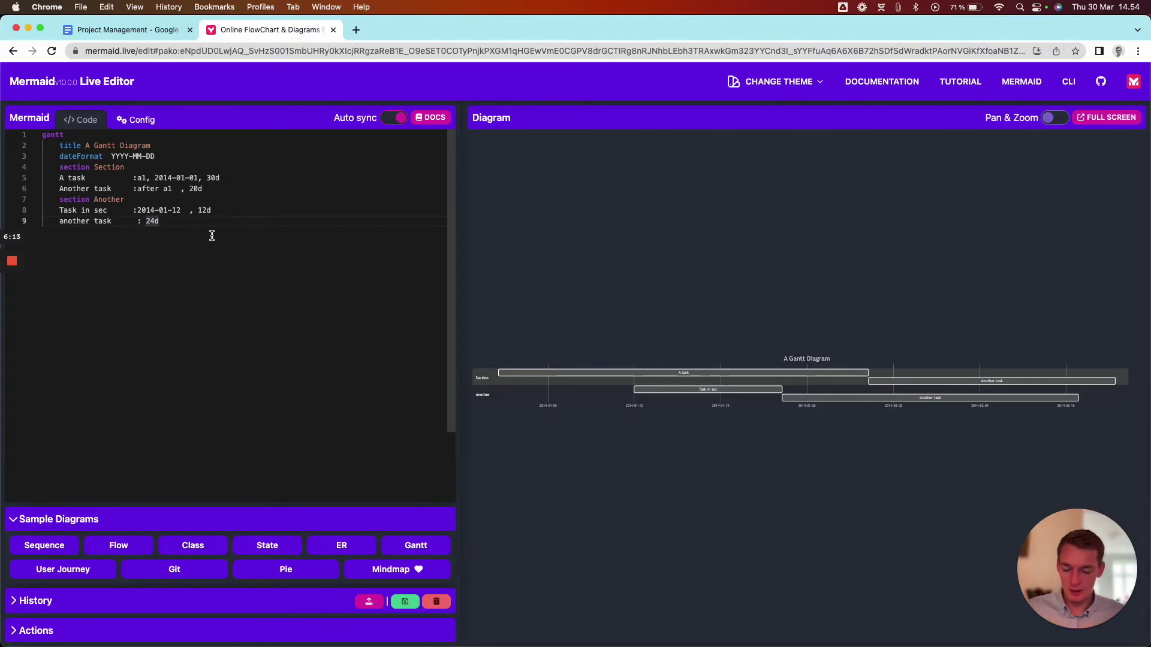
pyautogui.press('super+a')
pyautogui.rightClick(126, 219)
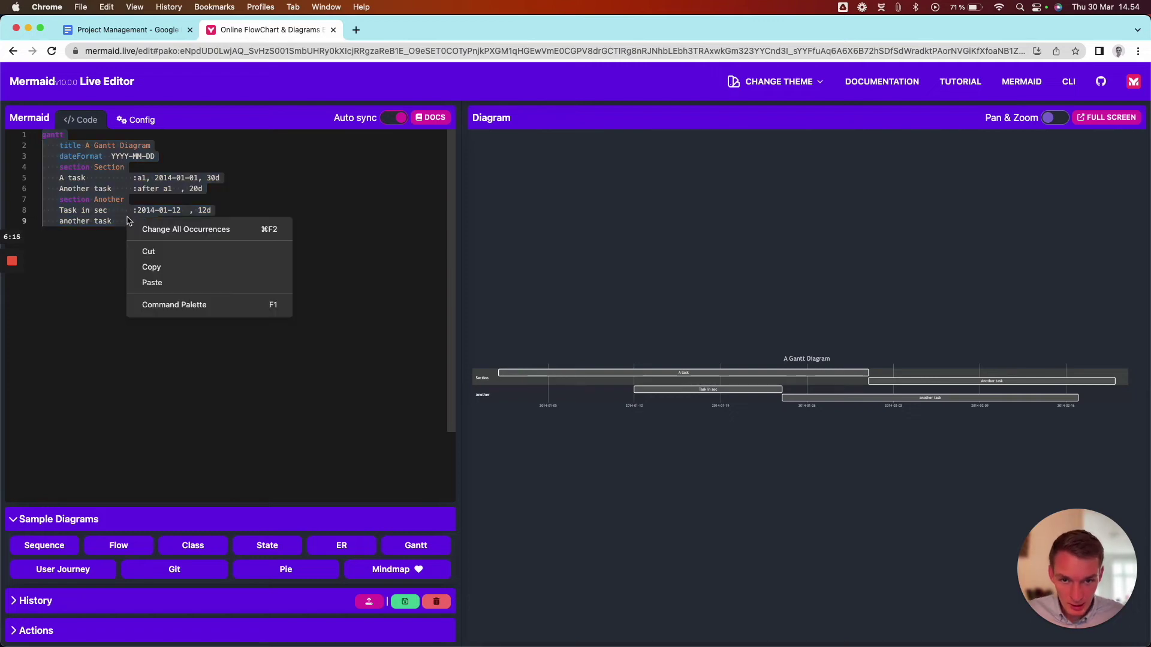
pyautogui.click(157, 267)
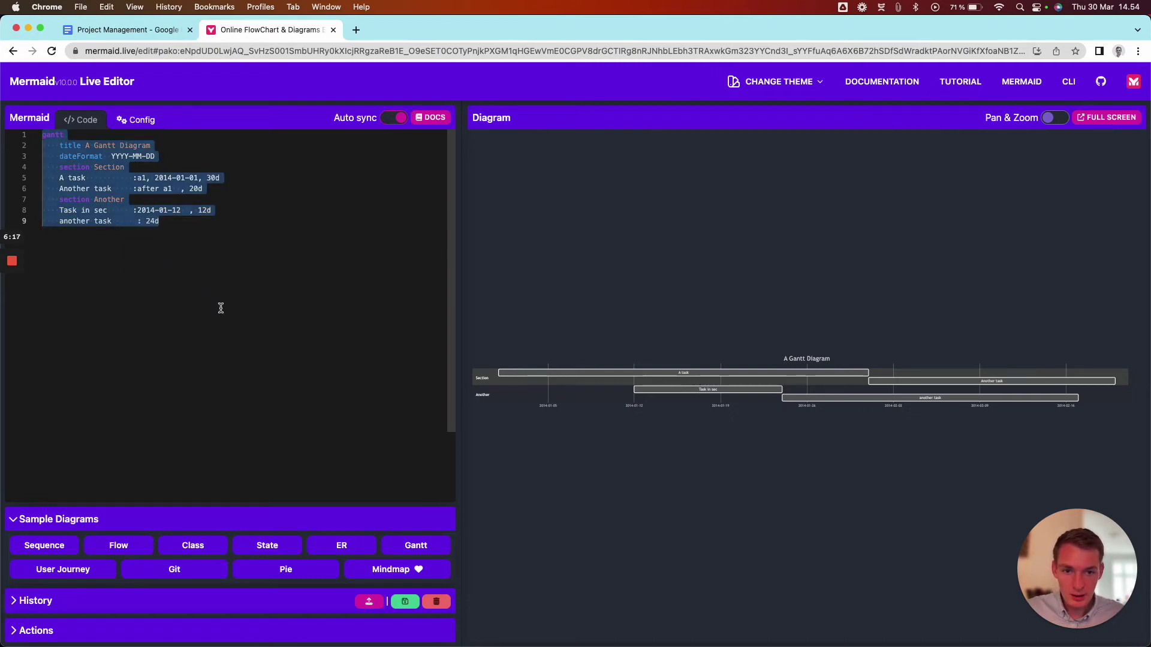
# Step: Switch back to ChatGPT and paste the Gantt sample code at the end of the prompt
pyautogui.hotkey('ctrl', 'Up')
pyautogui.click(767, 267)
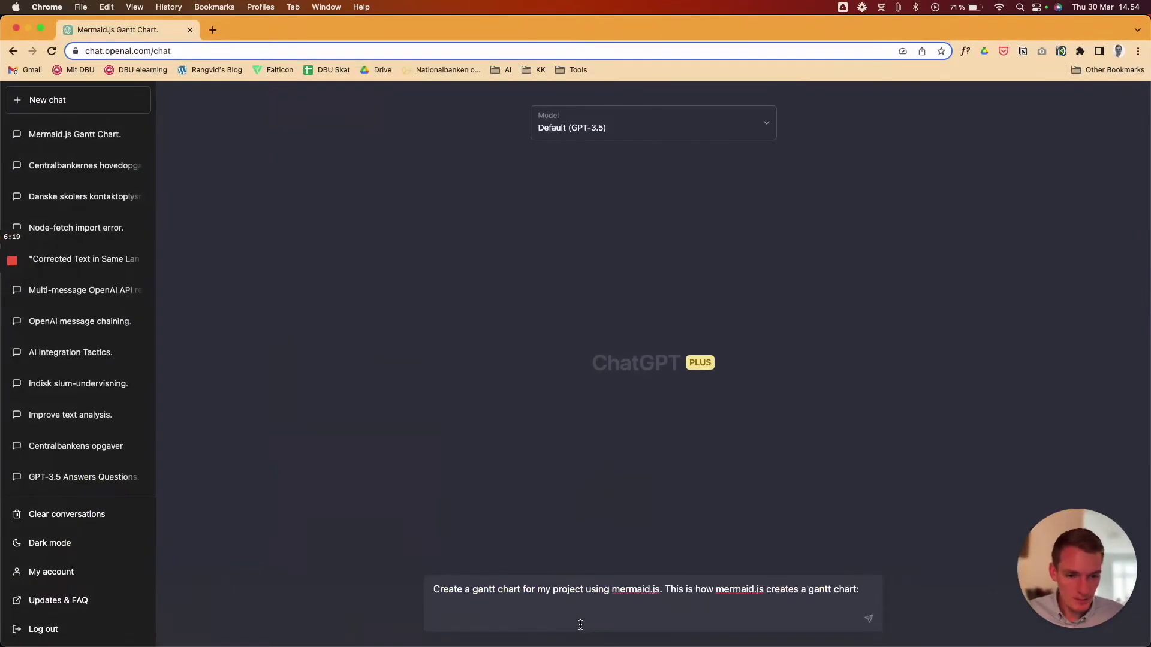
pyautogui.rightClick(576, 624)
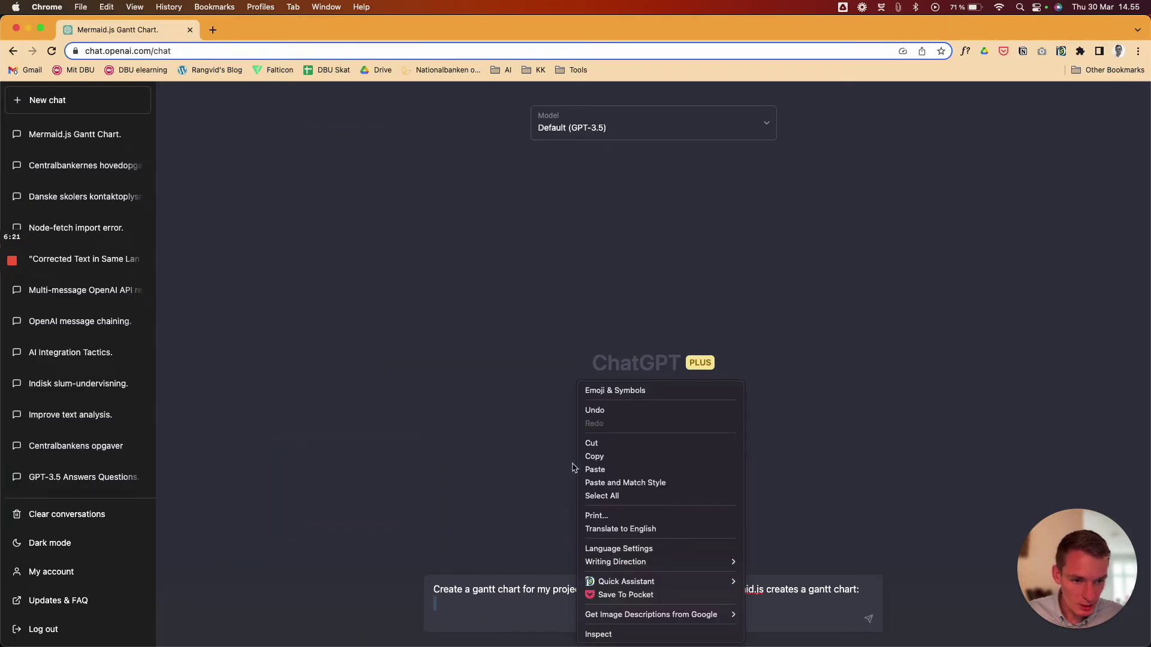
pyautogui.press('Return')
pyautogui.scroll(2, 479, 522)
pyautogui.click(479, 527)
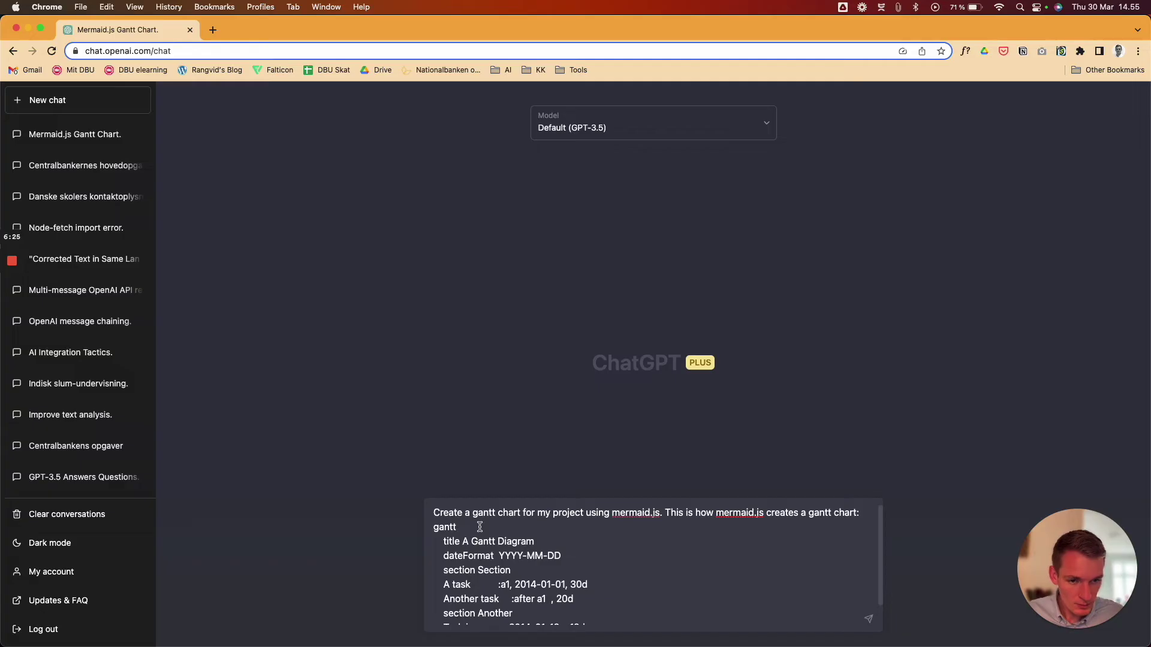
pyautogui.scroll(-2, 480, 527)
pyautogui.click(563, 620)
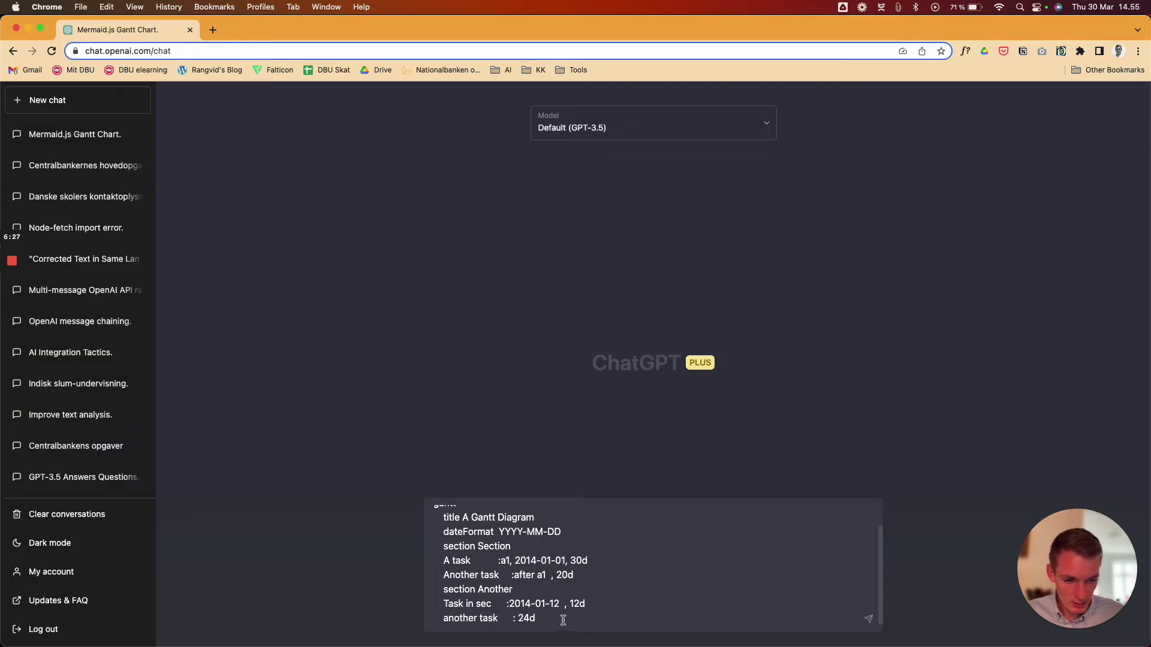
# Step: Add "This is a table with my project plan:" below the pasted code, set off by a blank line and followed by line breaks
pyautogui.hotkey('shift', 'Return')
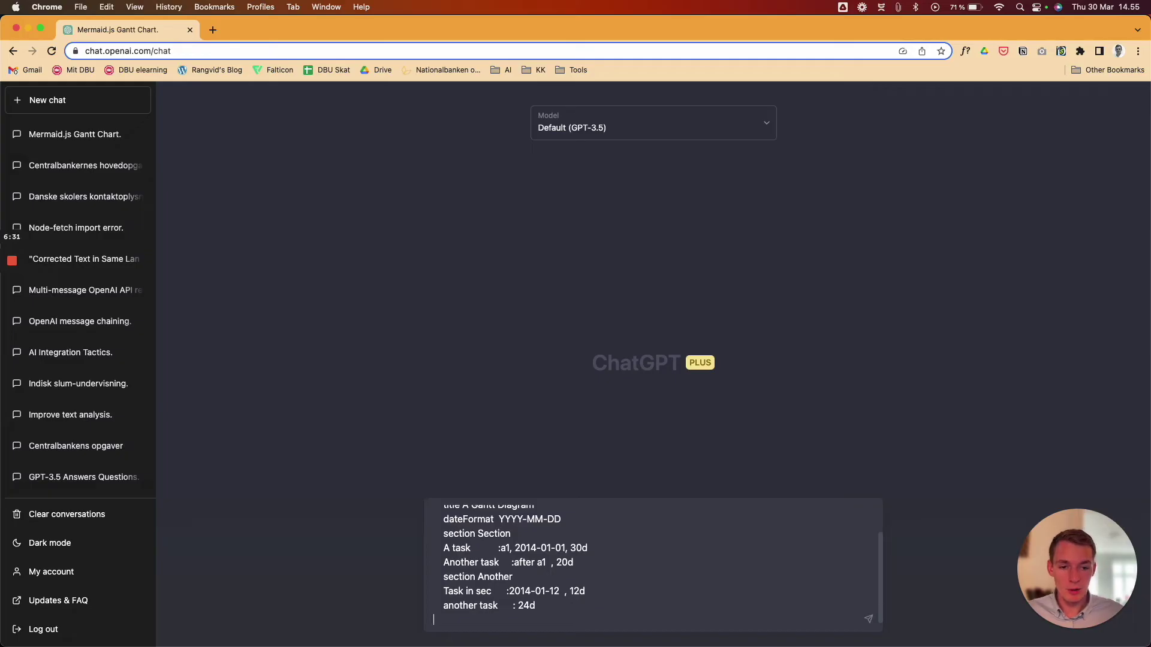
pyautogui.hotkey('shift', 'Return')
pyautogui.write('This ')
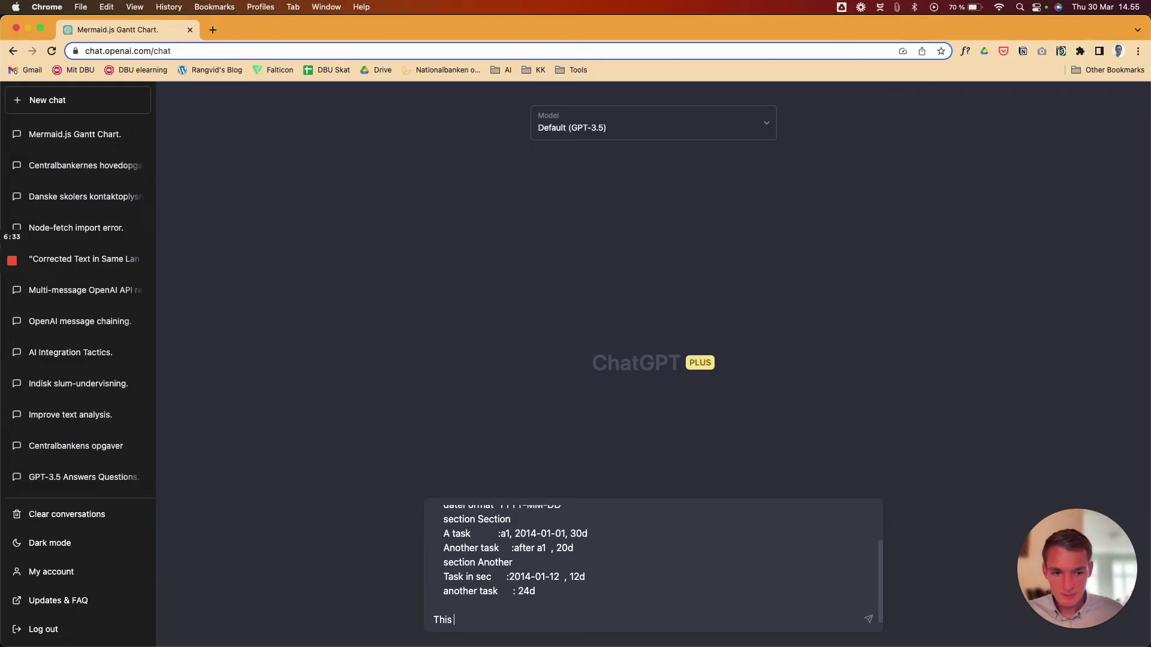
pyautogui.write('is a table wi')
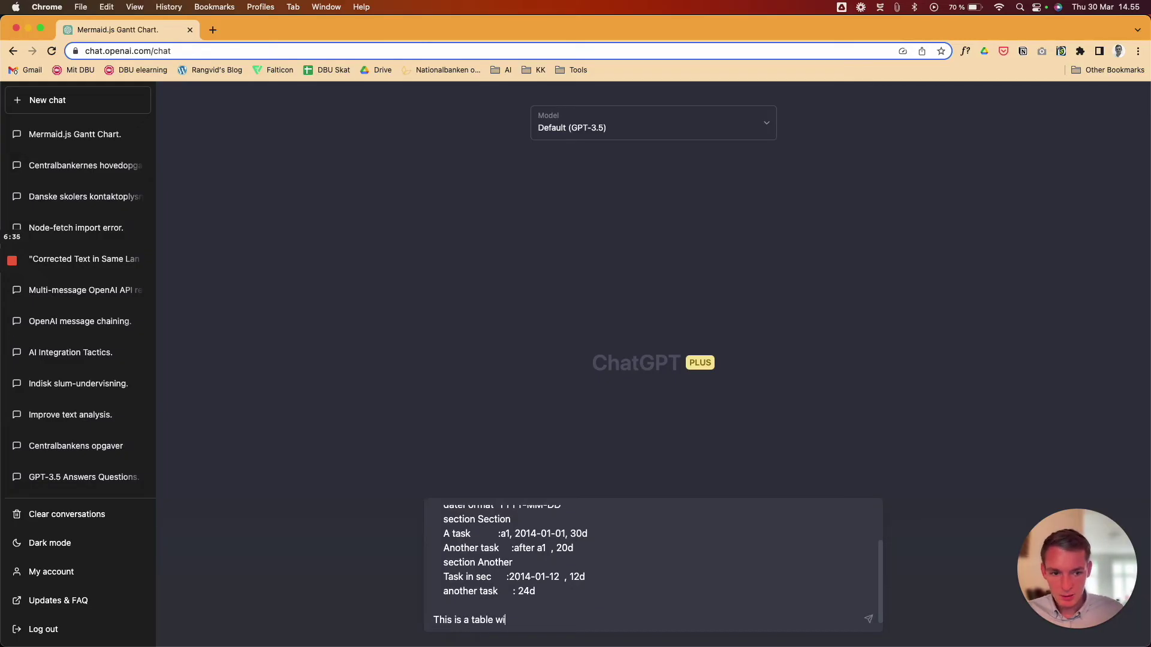
pyautogui.write('th my projecty')
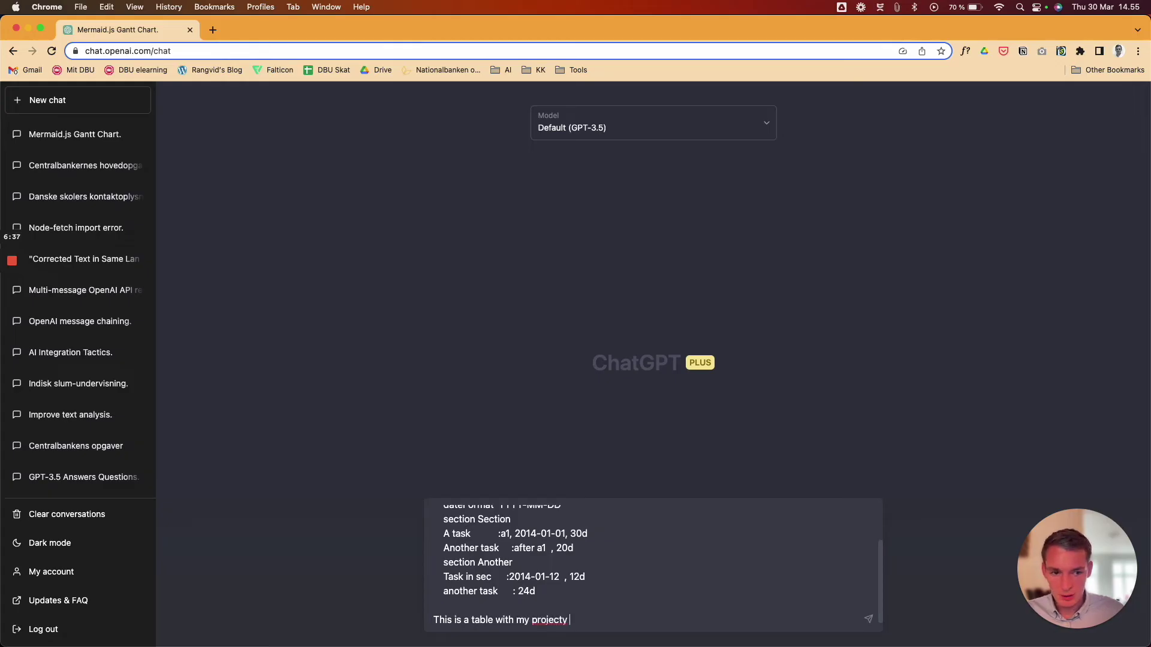
pyautogui.press('BackSpace')
pyautogui.press('BackSpace')
pyautogui.write(' plan')
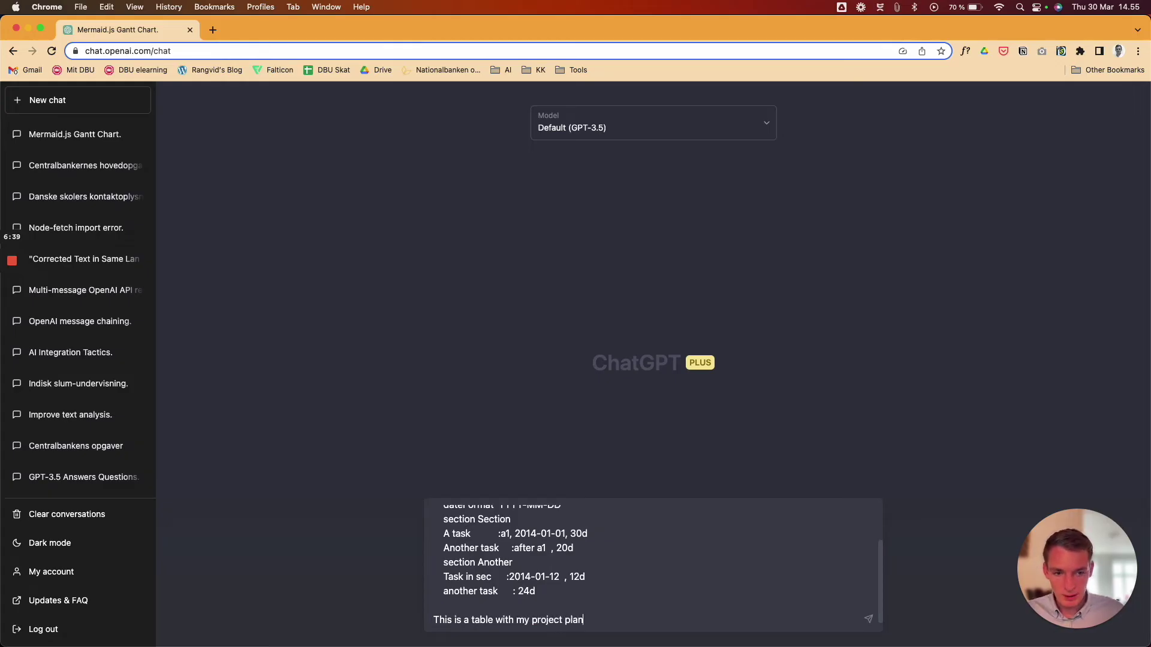
pyautogui.write(':')
pyautogui.hotkey('shift', 'Return')
pyautogui.hotkey('shift', 'Return')
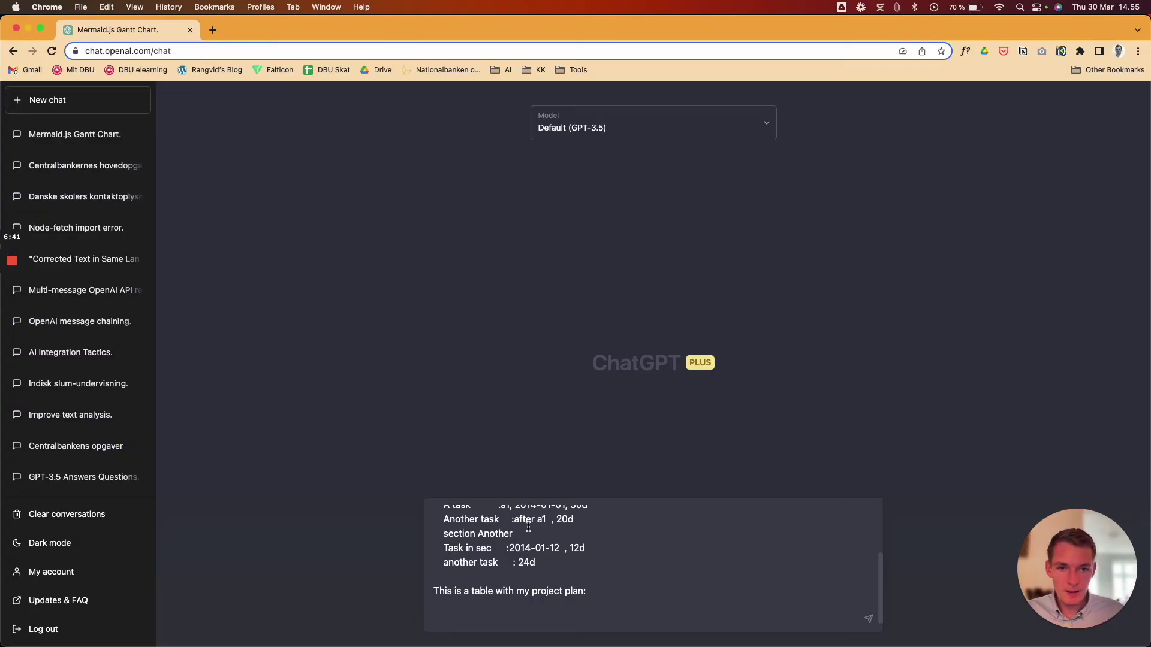
# Step: Switch to the Project Management document in Google Docs and copy the whole project plan table, from the header row through "Verify completed work"
pyautogui.hotkey('ctrl', 'Up')
pyautogui.click(875, 221)
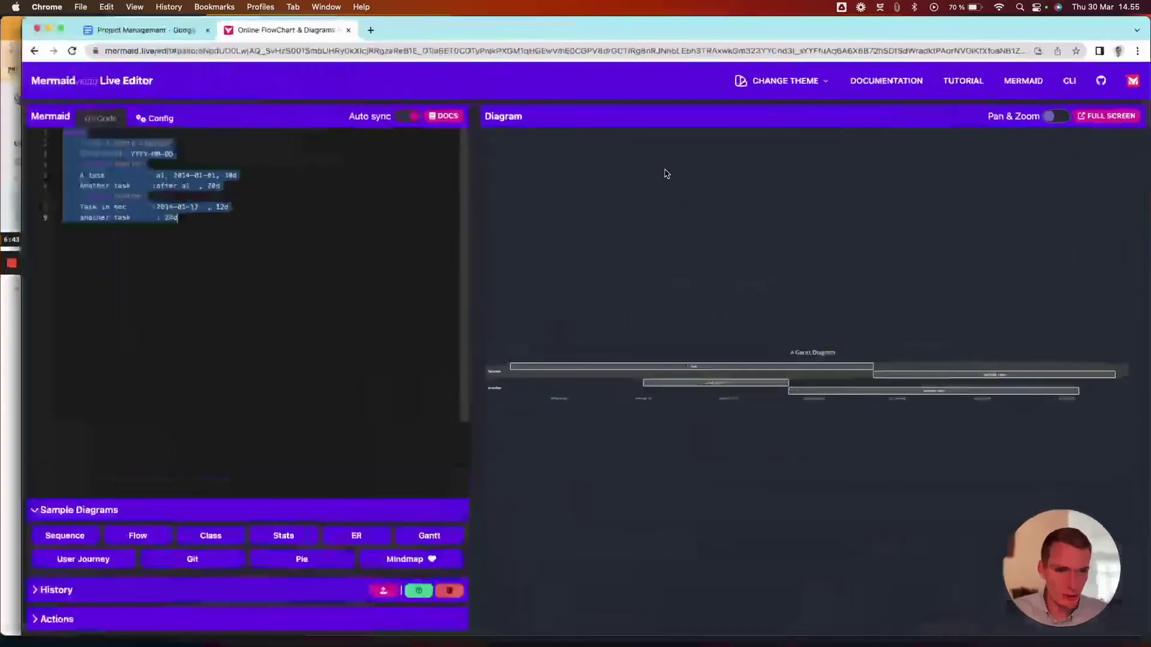
pyautogui.click(144, 30)
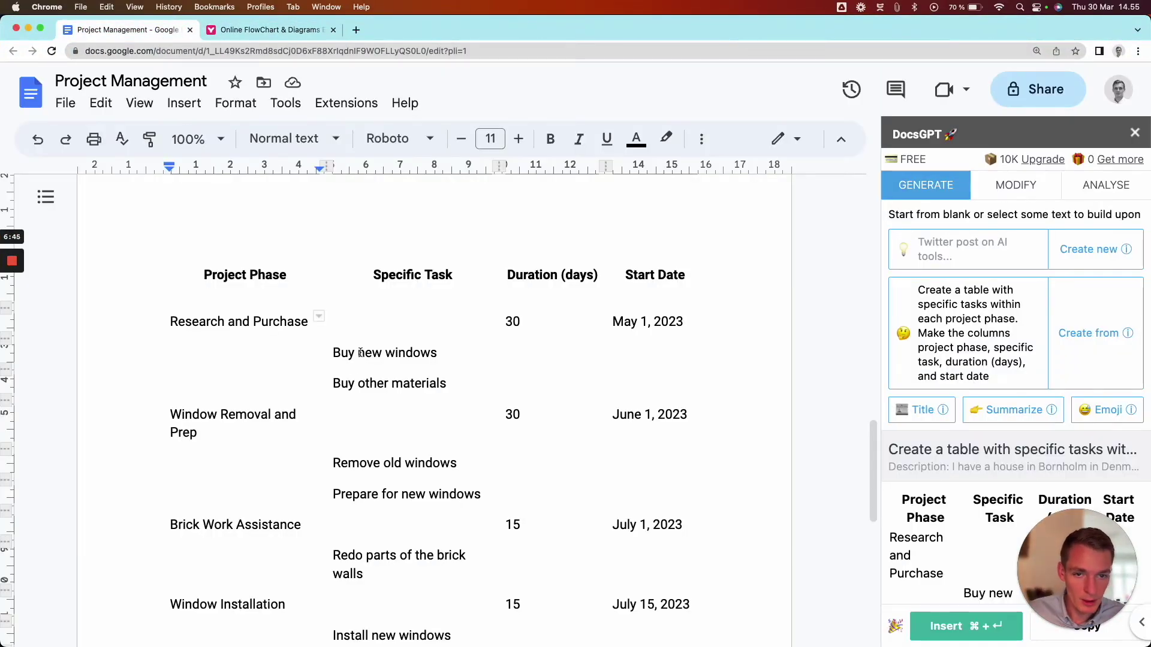
pyautogui.moveTo(198, 274); pyautogui.dragTo(644, 595)
pyautogui.scroll(-6, 644, 595)
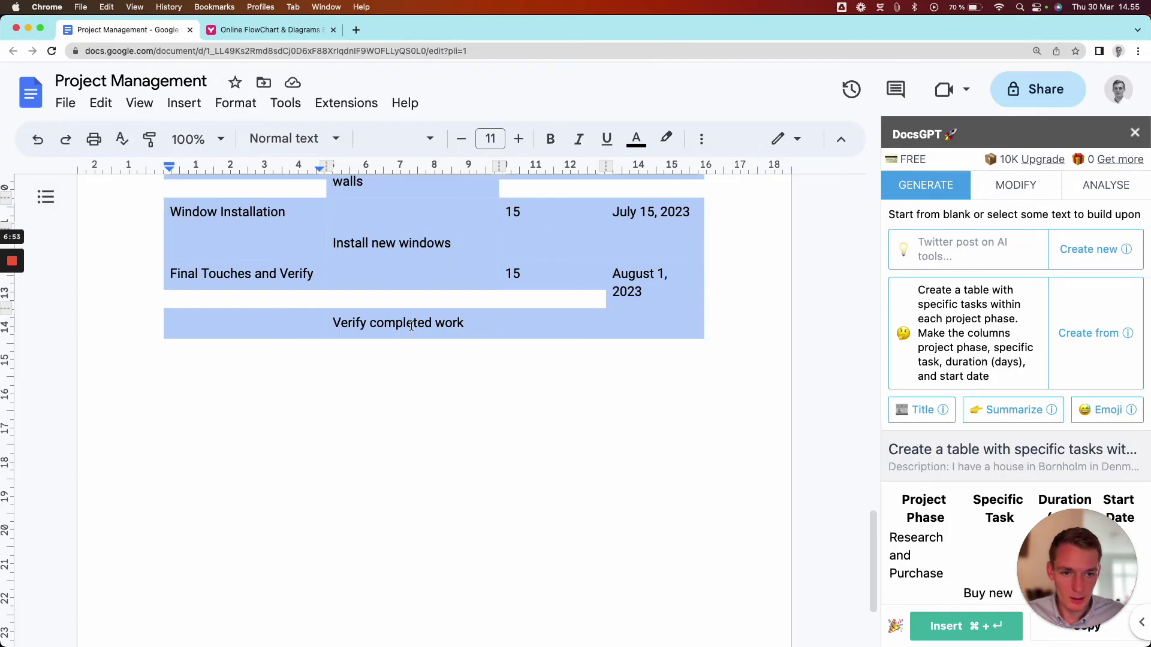
pyautogui.rightClick(384, 329)
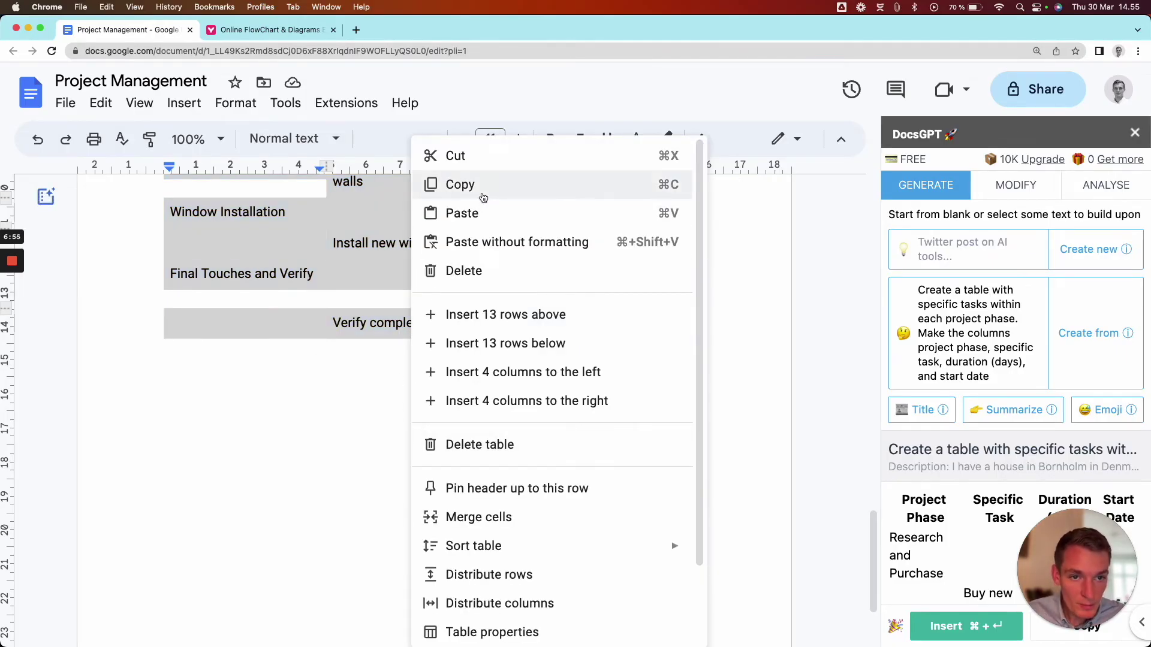
pyautogui.click(481, 193)
# Step: Switch back to ChatGPT, paste the project plan table at the end of the prompt and send it
pyautogui.hotkey('ctrl', 'Up')
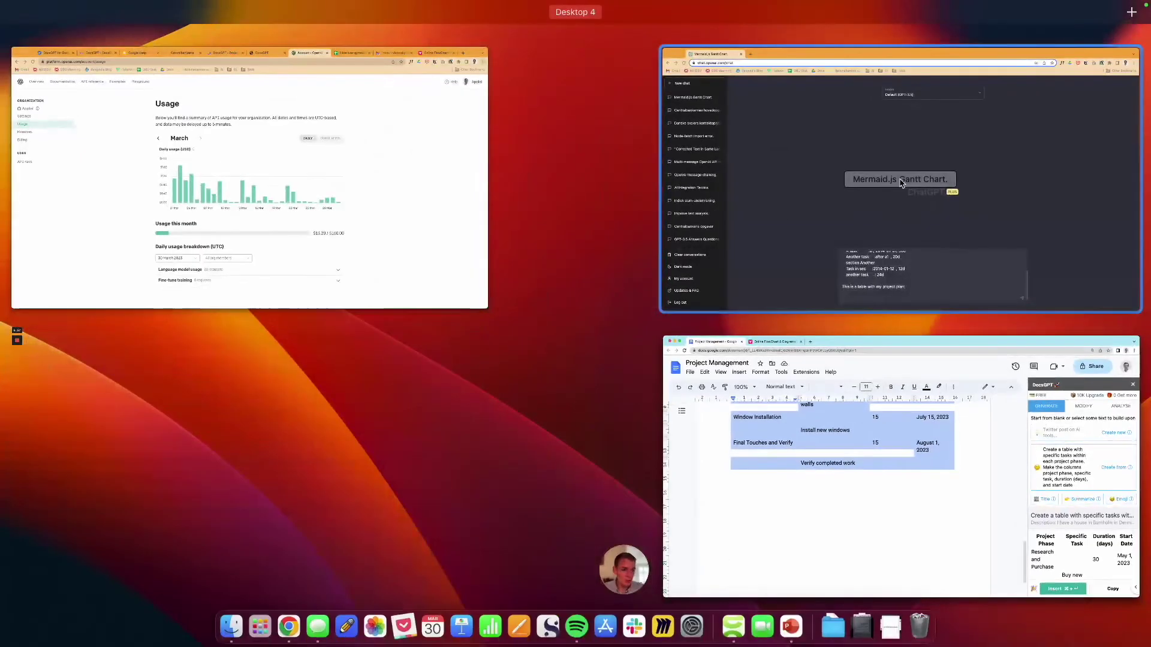
pyautogui.click(899, 180)
pyautogui.rightClick(458, 625)
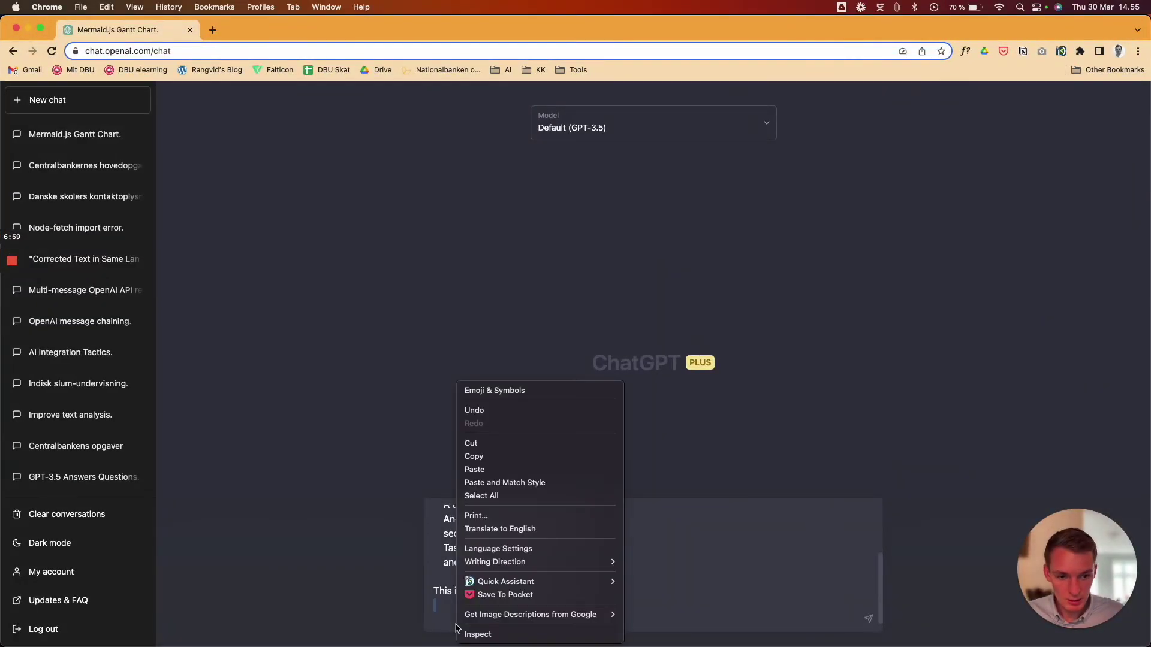
pyautogui.click(496, 469)
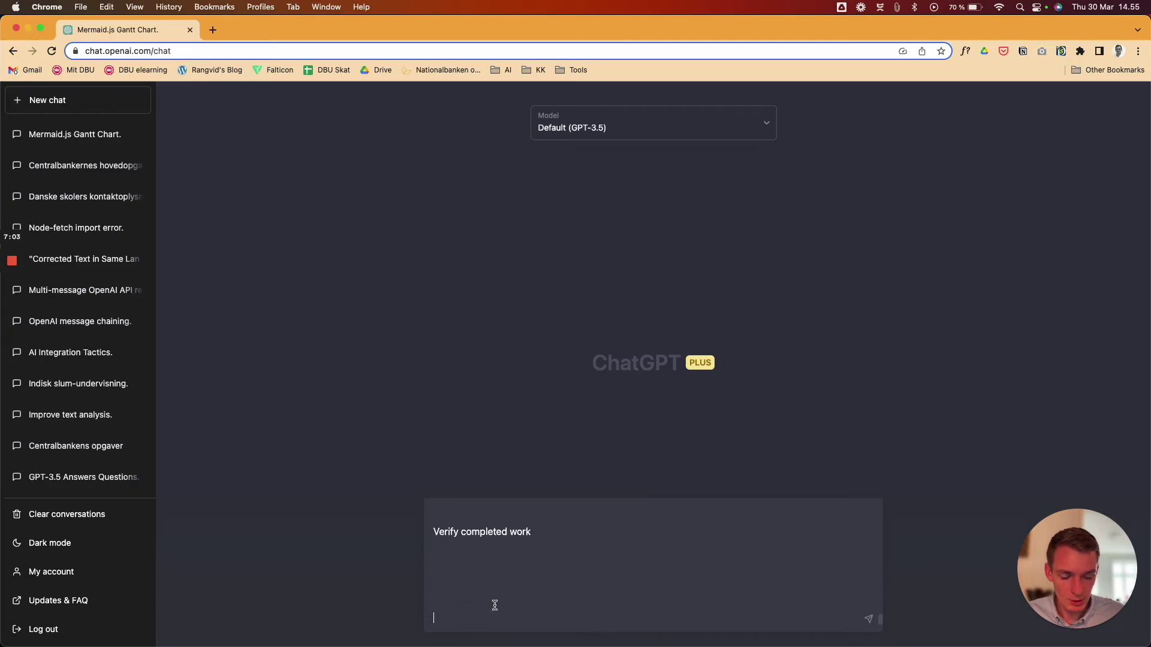
pyautogui.press('Return')
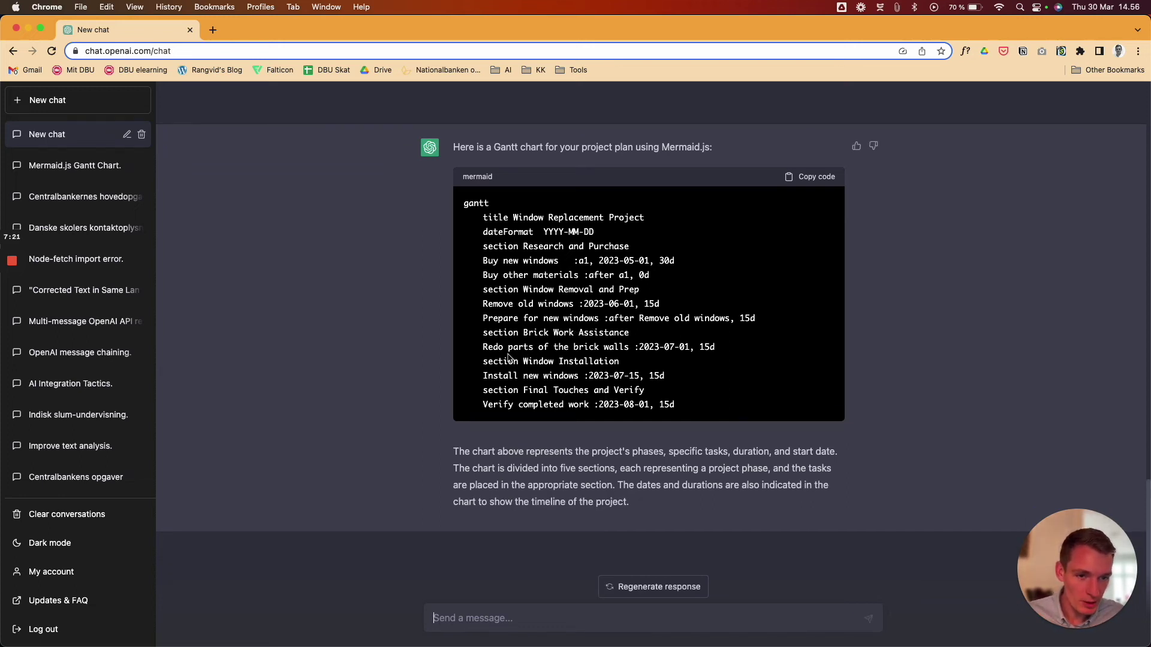
# Step: Copy the generated Mermaid Gantt code from the ChatGPT response and switch to the Mermaid Live Editor
pyautogui.click(810, 176)
pyautogui.hotkey('ctrl', 'Up')
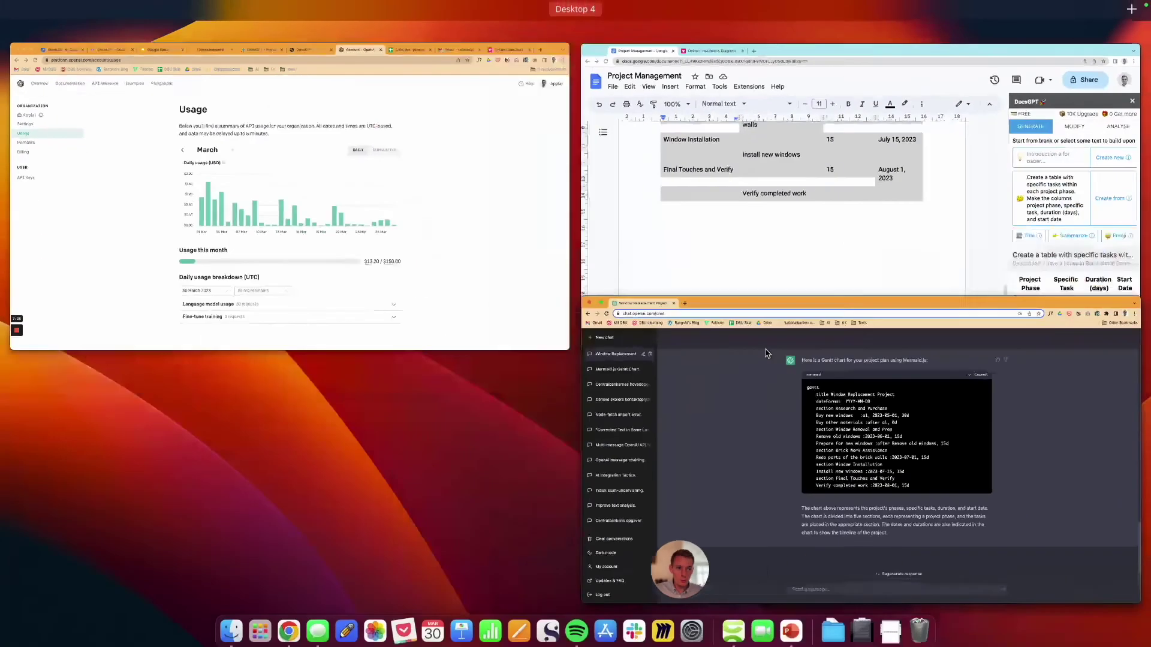
pyautogui.click(793, 267)
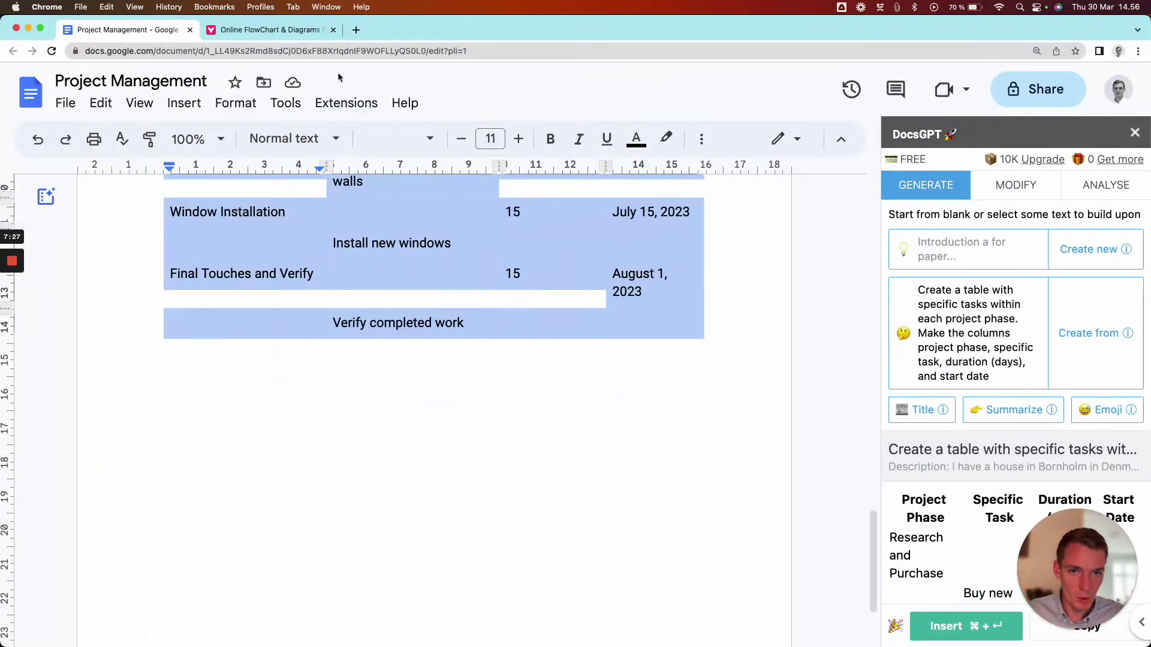
pyautogui.click(259, 30)
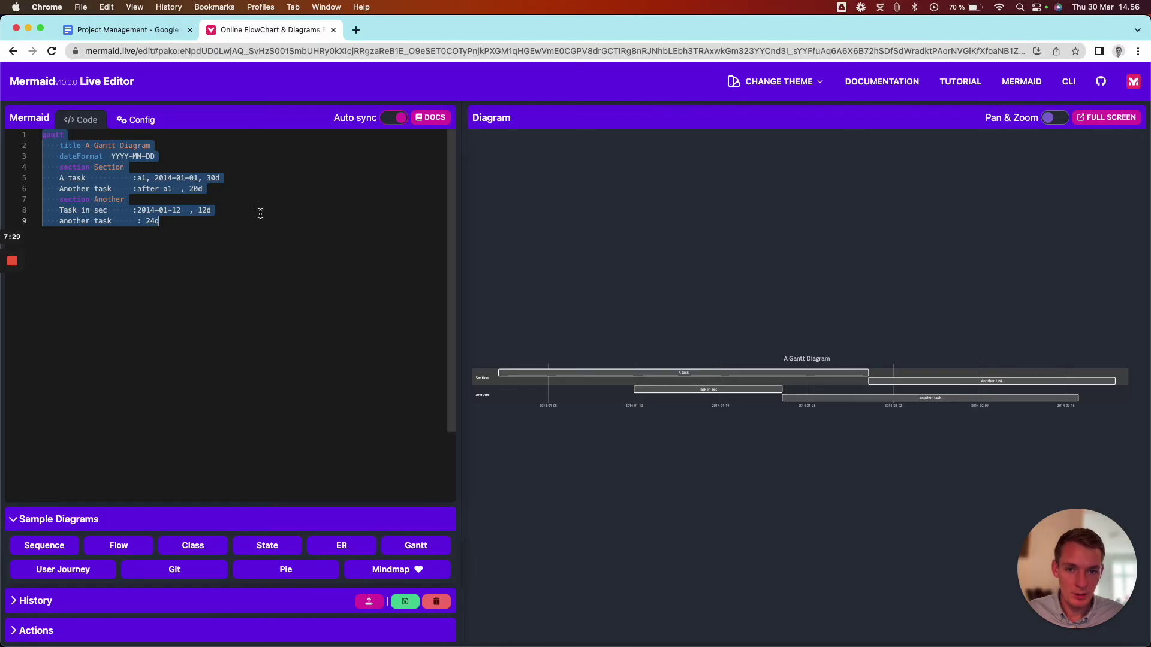
# Step: Replace all of the sample Gantt code with the copied Window Replacement Project code, allowing mermaid.live to access the clipboard
pyautogui.click(150, 219)
pyautogui.moveTo(158, 221); pyautogui.dragTo(36, 135)
pyautogui.press('BackSpace')
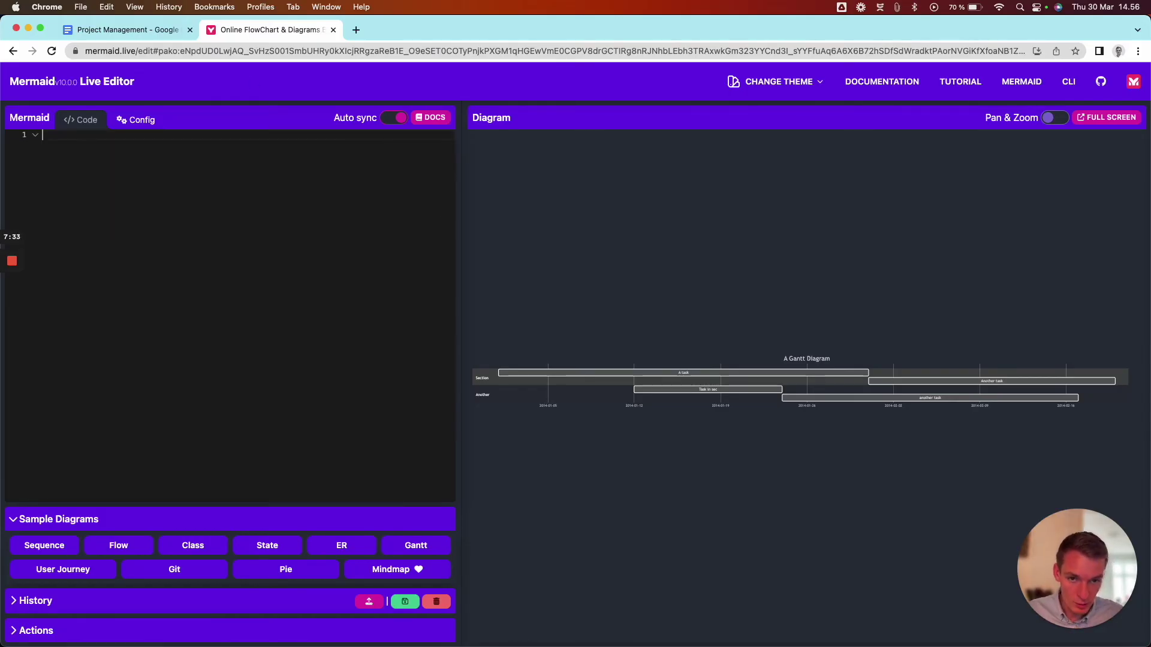
pyautogui.rightClick(142, 169)
pyautogui.click(167, 235)
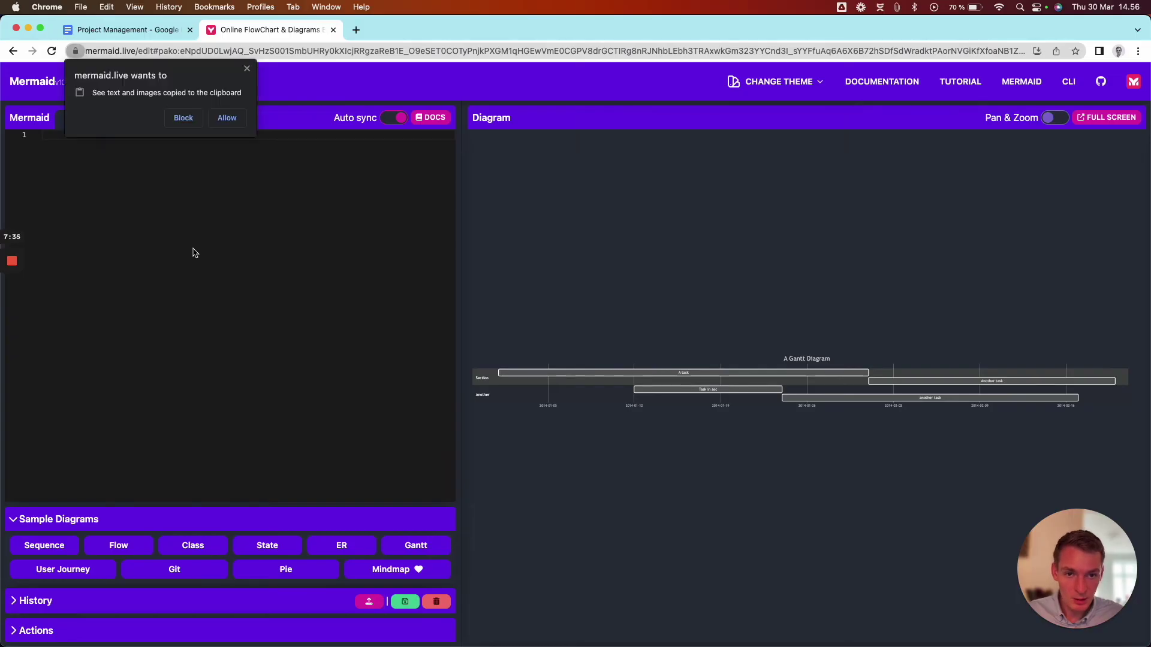
pyautogui.click(226, 117)
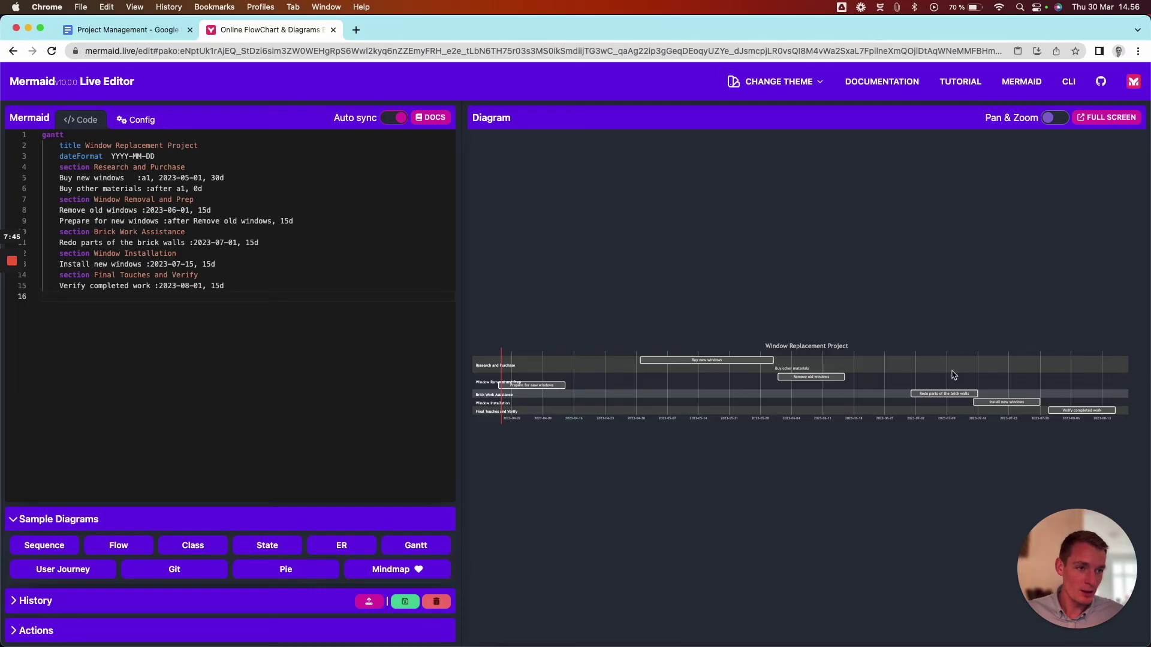
# Step: View the Gantt chart in full screen, then return to the editor and expand the diagram's export actions
pyautogui.click(1107, 118)
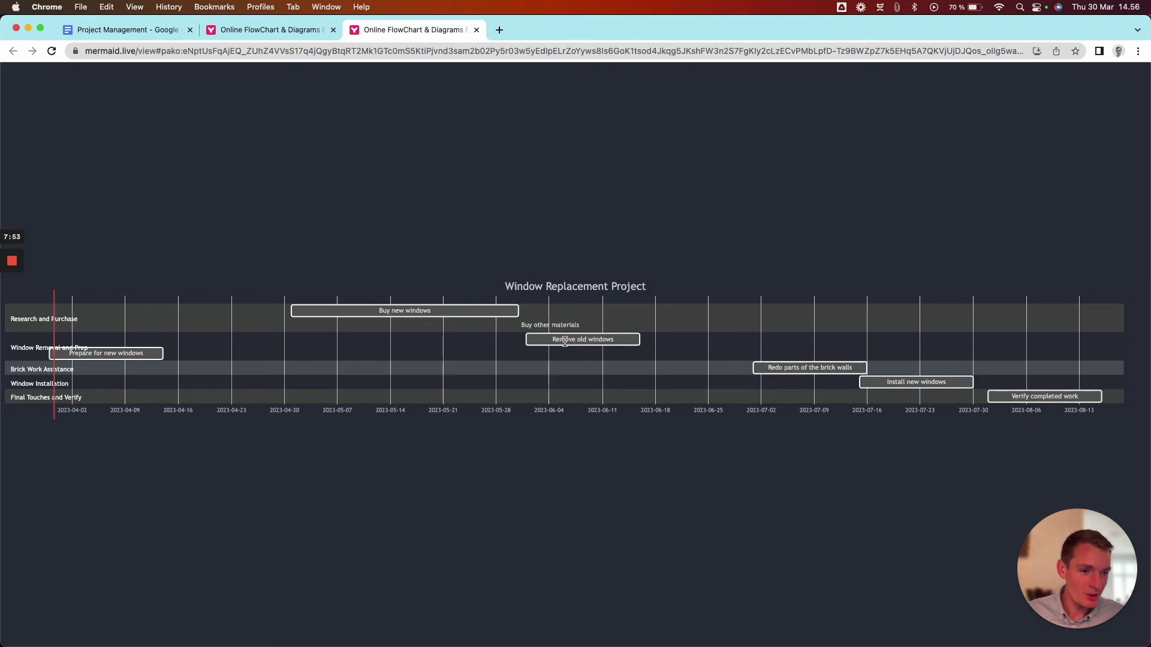
pyautogui.click(477, 29)
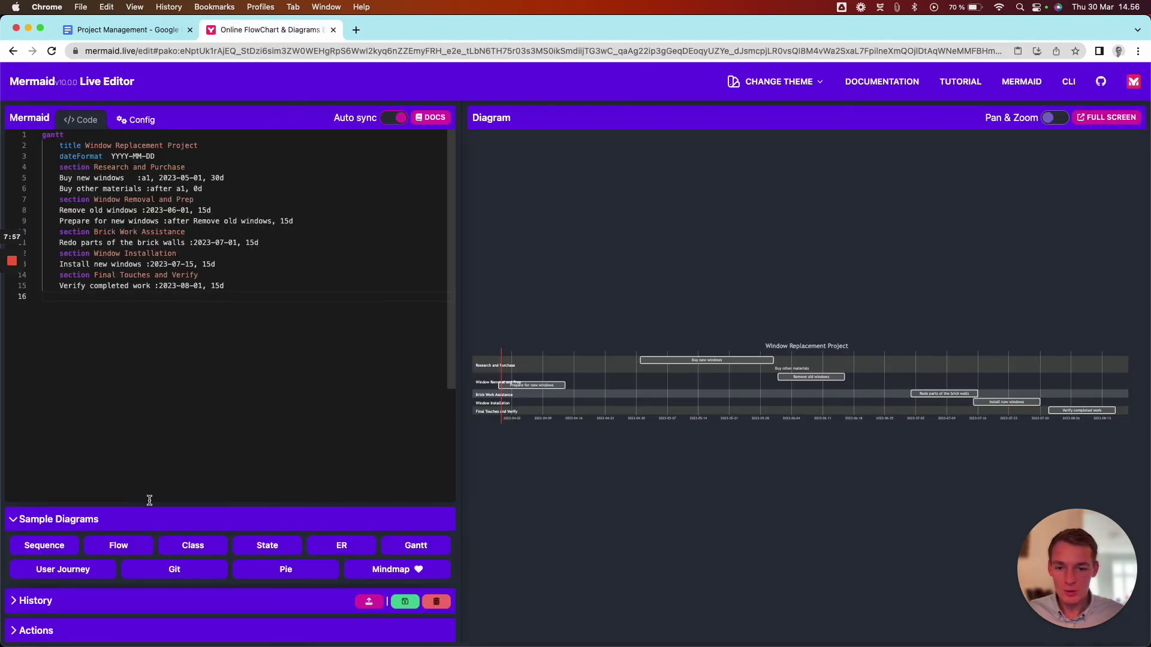
pyautogui.click(35, 632)
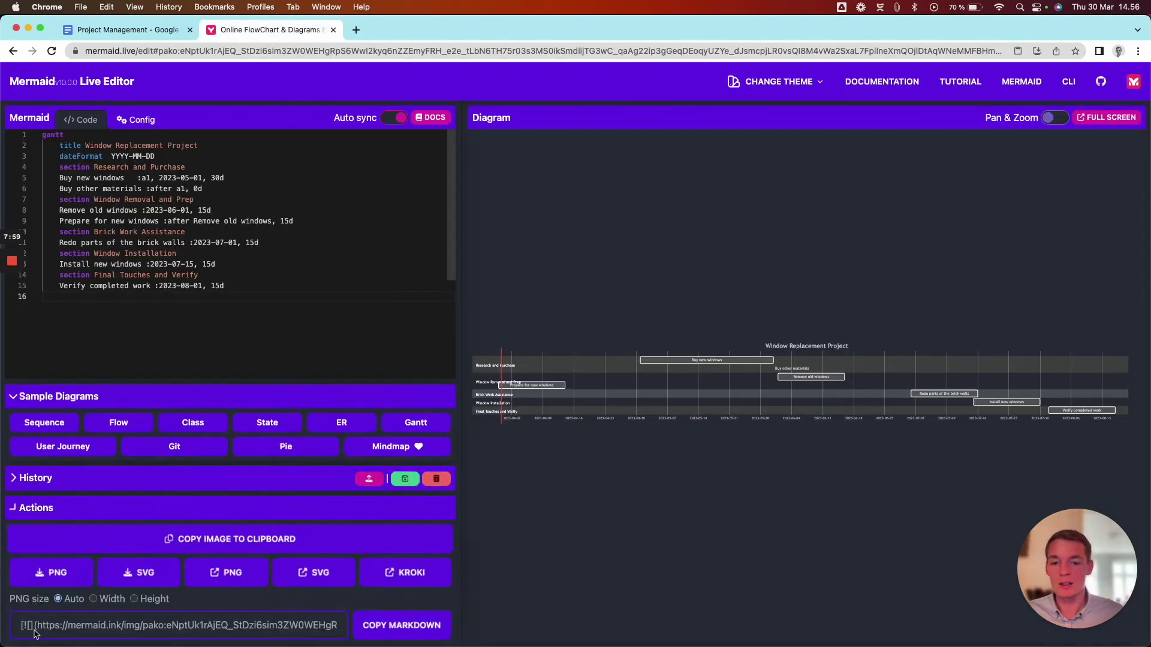